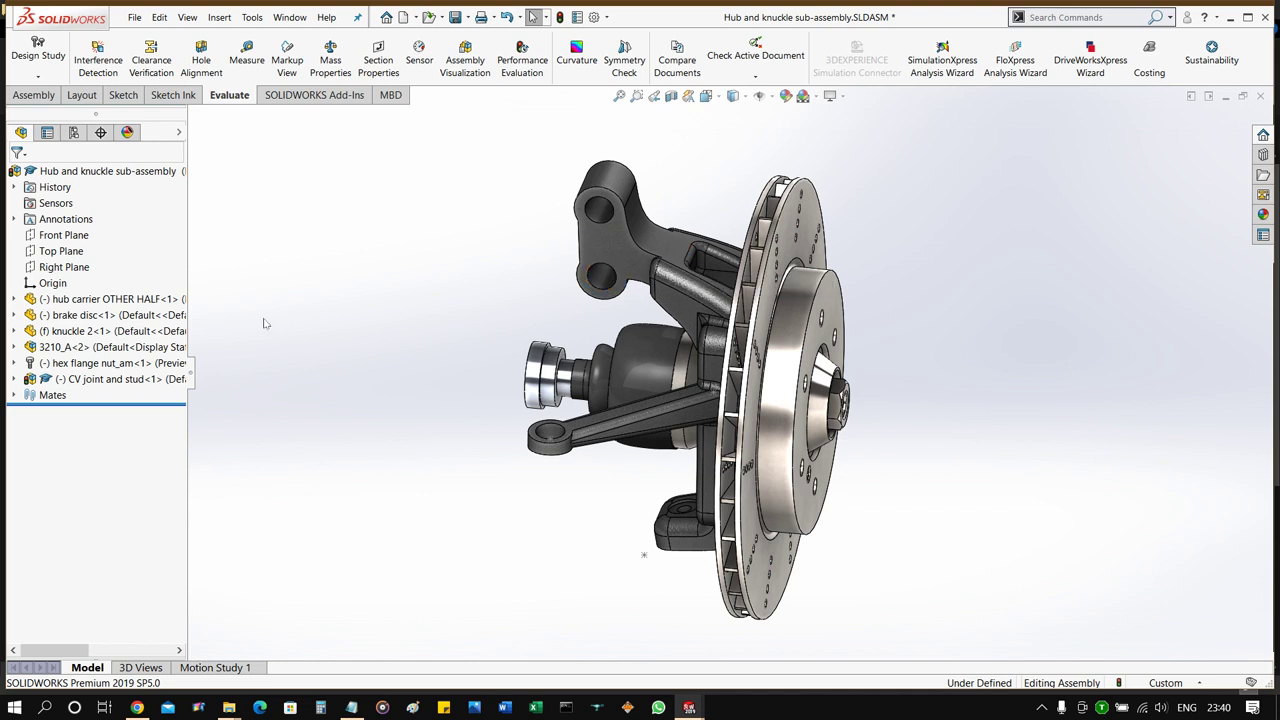
Examine the hub carrier, brake disc, knuckle 2 and CV joint in the sub-assembly, including the tapered hole in the knuckle's lower arm.
{"action": "left_click", "coordinate": [147, 300]}
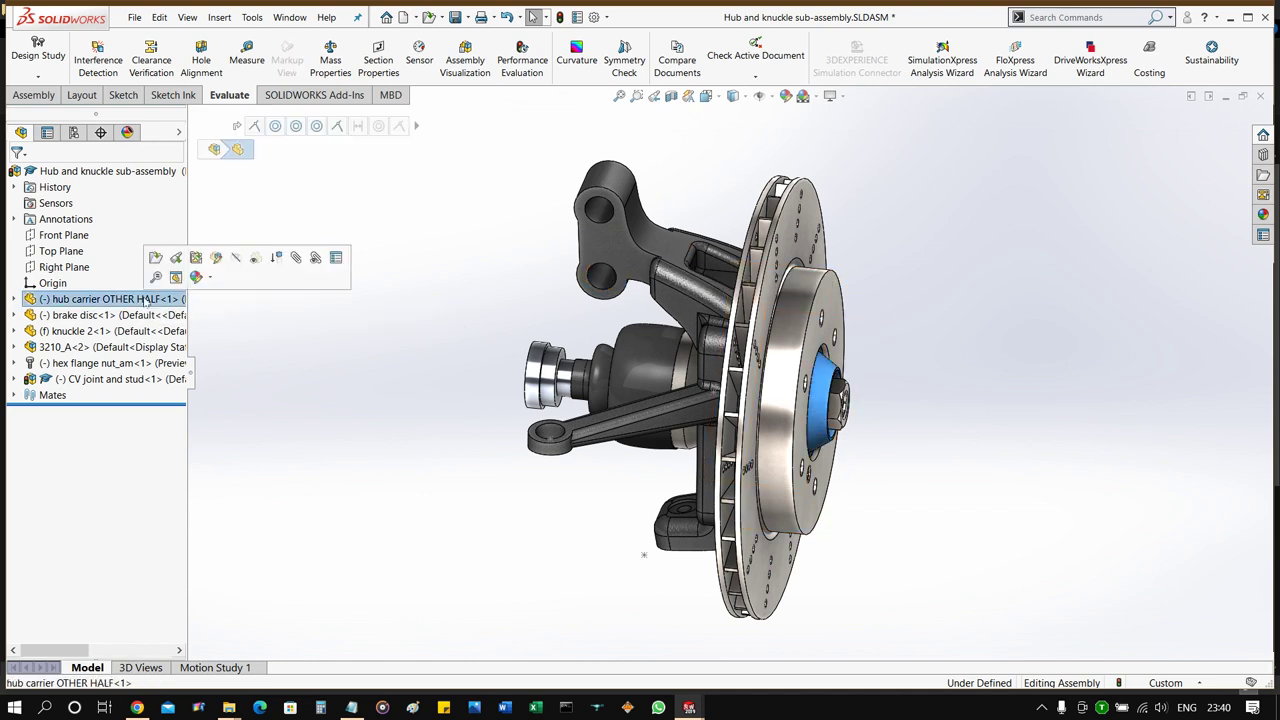
{"action": "left_click", "coordinate": [143, 315]}
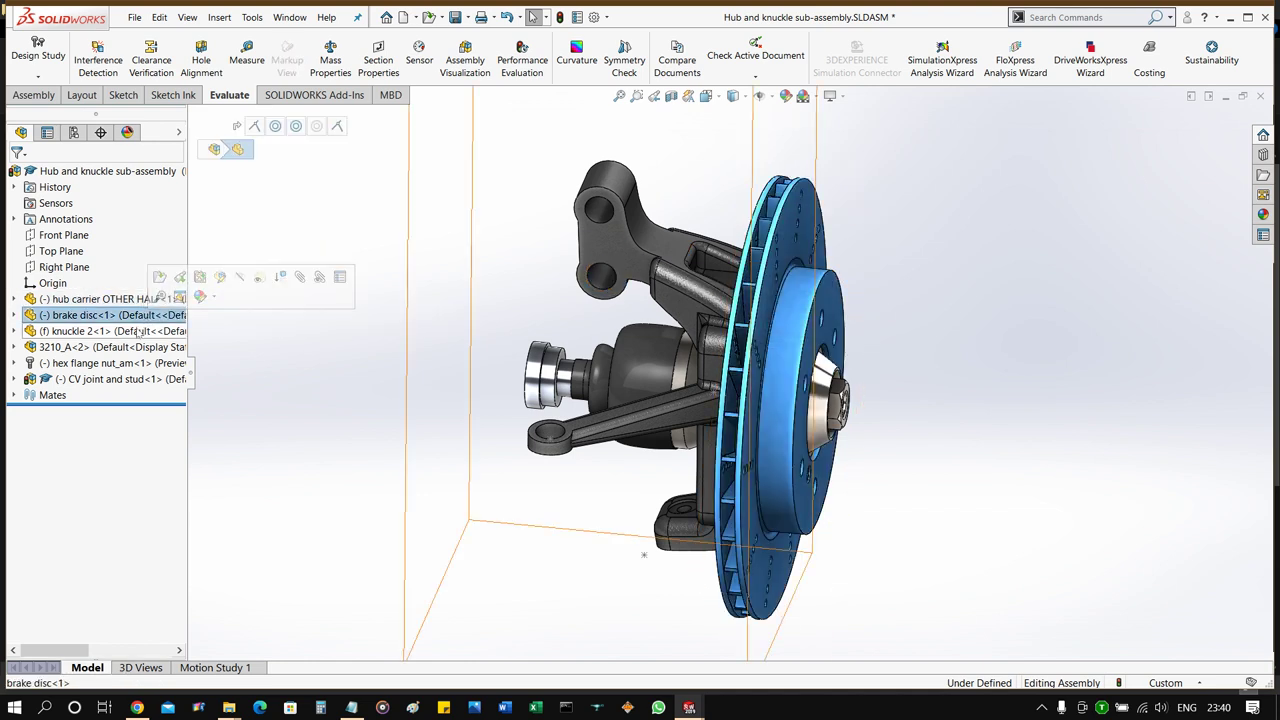
{"action": "left_click", "coordinate": [140, 331]}
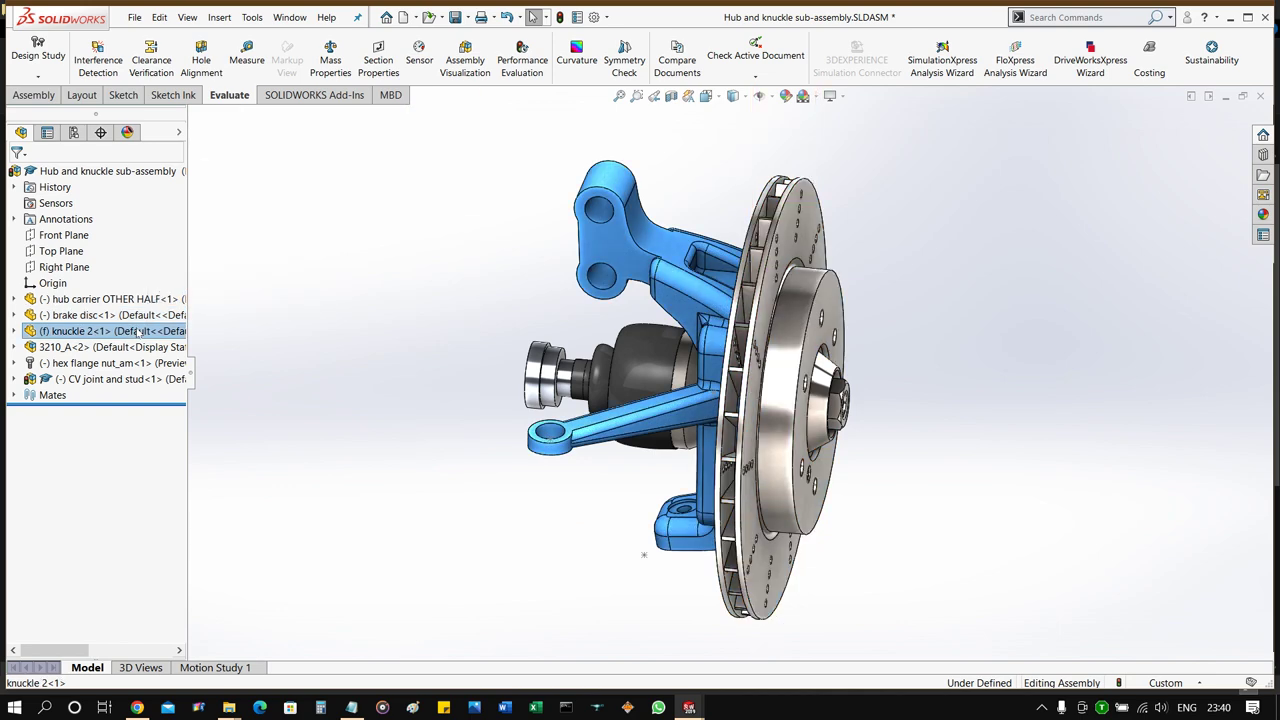
{"action": "left_click", "coordinate": [121, 383]}
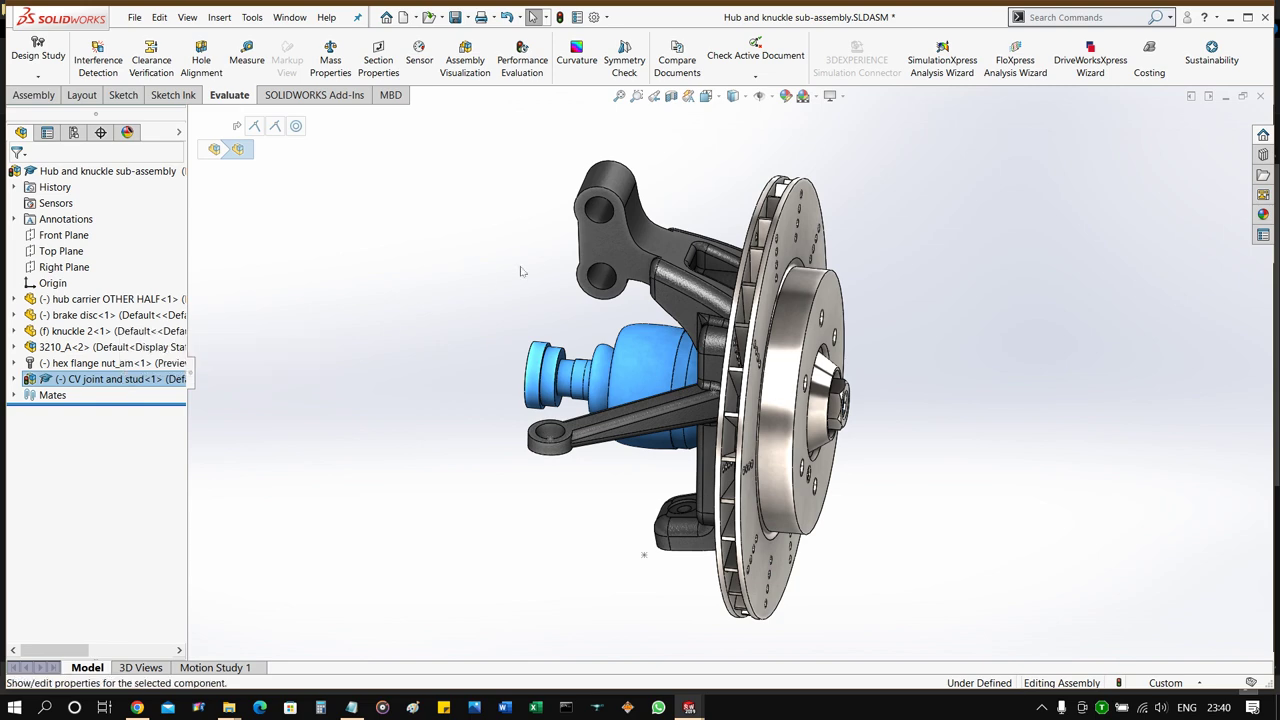
{"action": "middle_click_drag", "start_coordinate": [613, 265], "coordinate": [663, 283]}
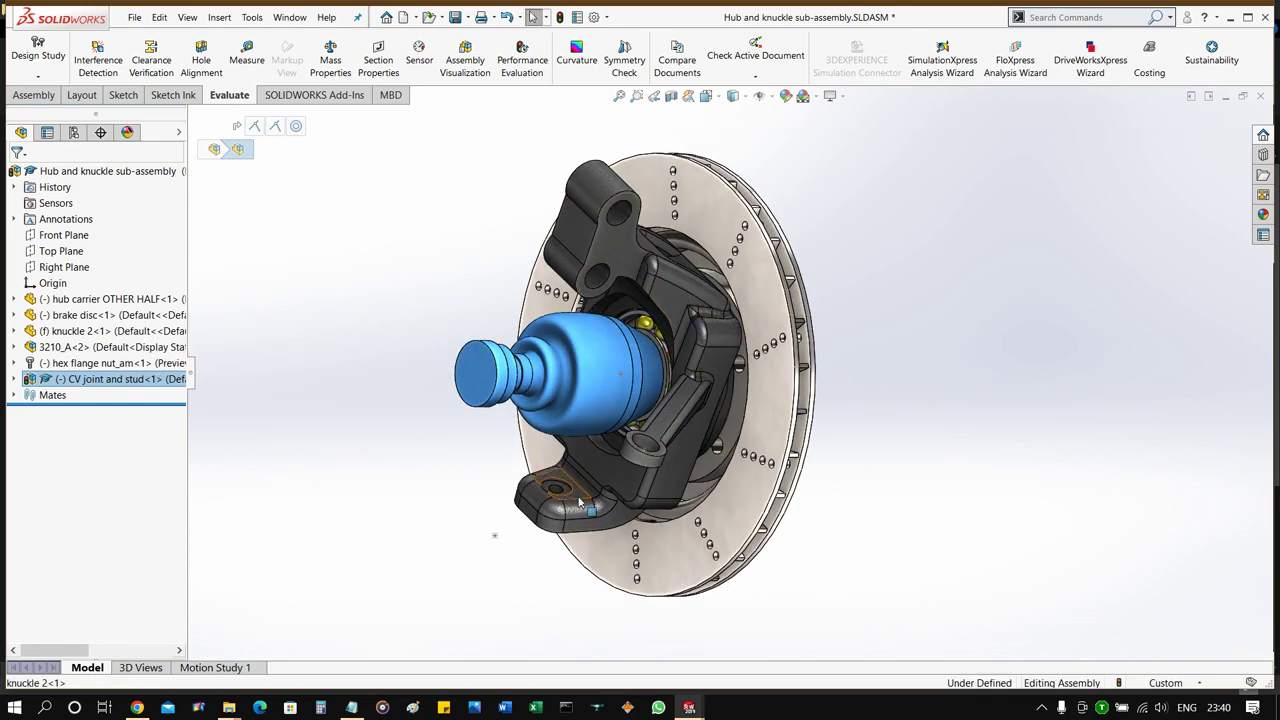
{"action": "middle_click_drag", "start_coordinate": [556, 493], "coordinate": [580, 504]}
{"action": "scroll", "coordinate": [580, 505], "scroll_direction": "down", "scroll_amount": 10}
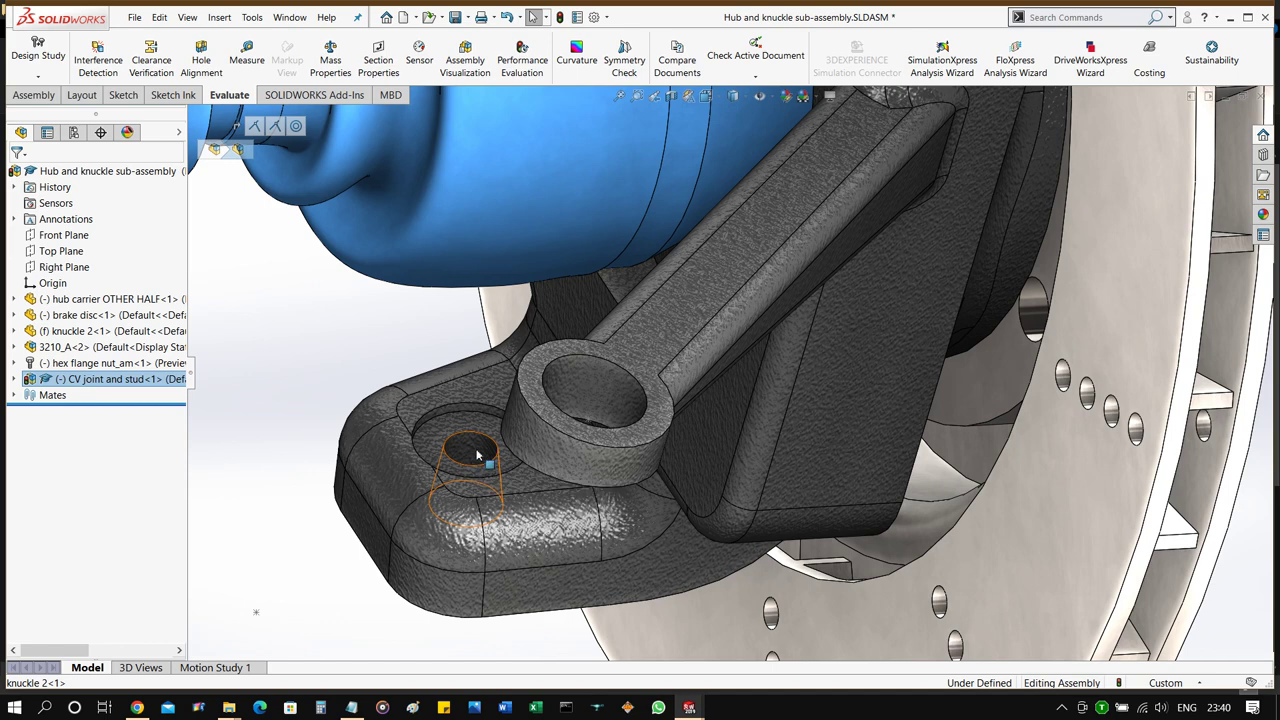
{"action": "key", "text": "f"}
Open the knuckle 2 part and roll its feature history forward through Boss-Extrude1 and Boss-Extrude2, inspecting the ring and square housing.
{"action": "right_click", "coordinate": [99, 331]}
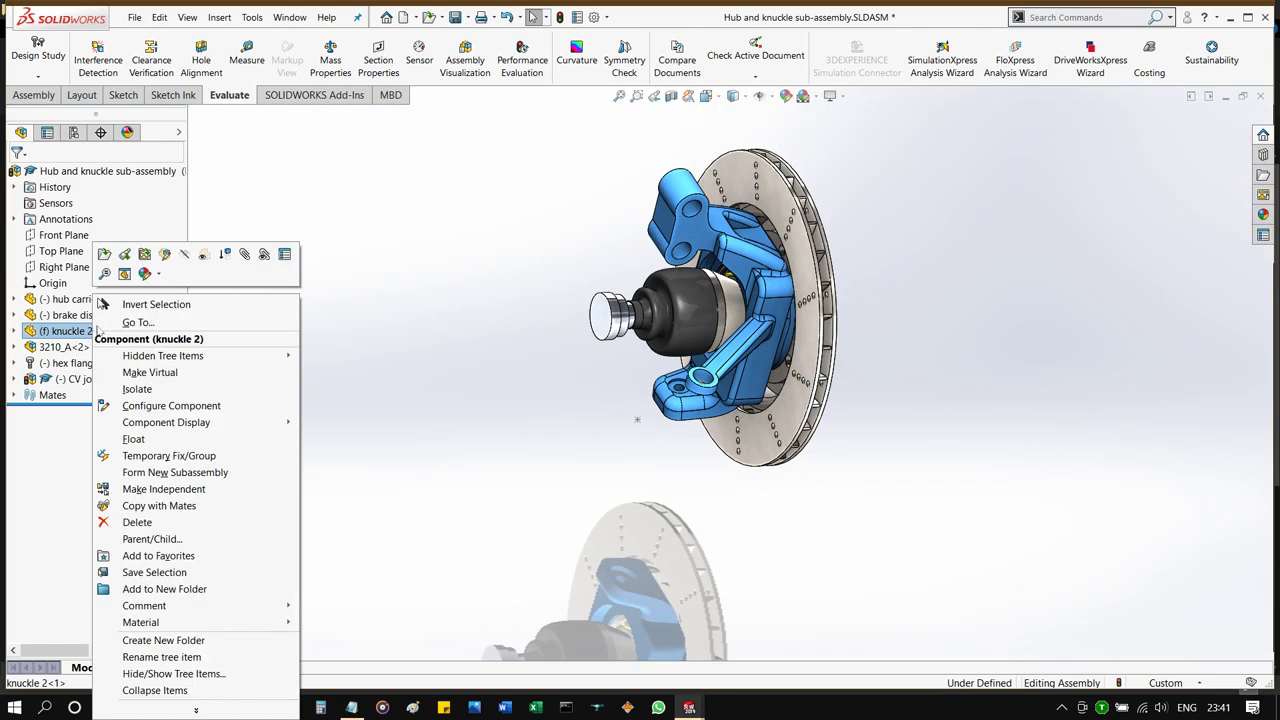
{"action": "left_click", "coordinate": [105, 256]}
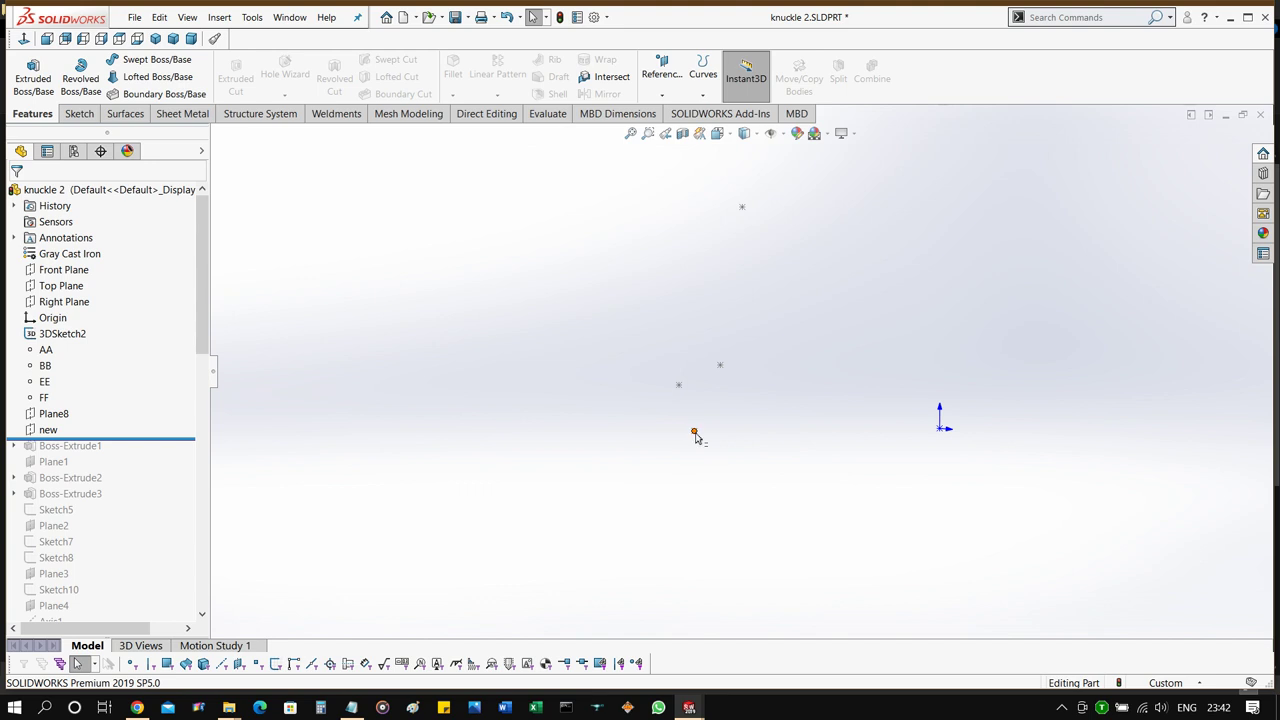
{"action": "middle_click_drag", "start_coordinate": [679, 392], "coordinate": [698, 383]}
{"action": "middle_click_drag", "start_coordinate": [727, 472], "coordinate": [729, 440]}
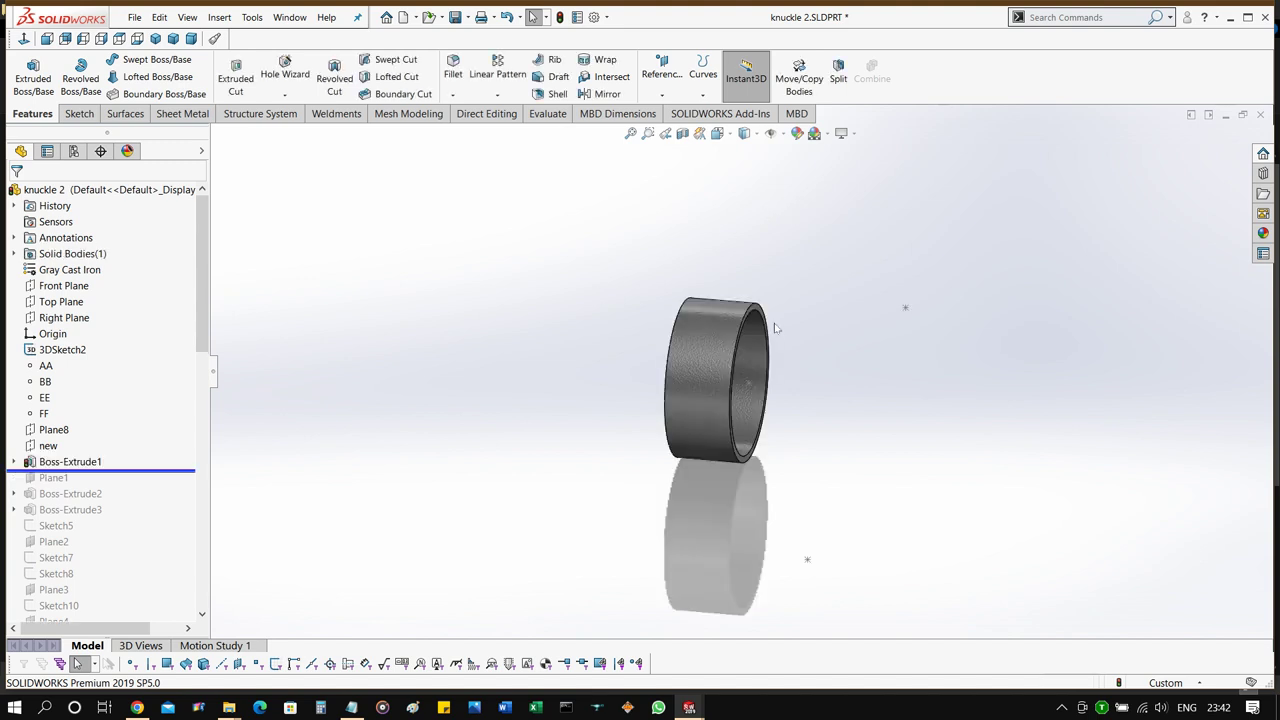
{"action": "middle_click_drag", "start_coordinate": [699, 371], "coordinate": [789, 388]}
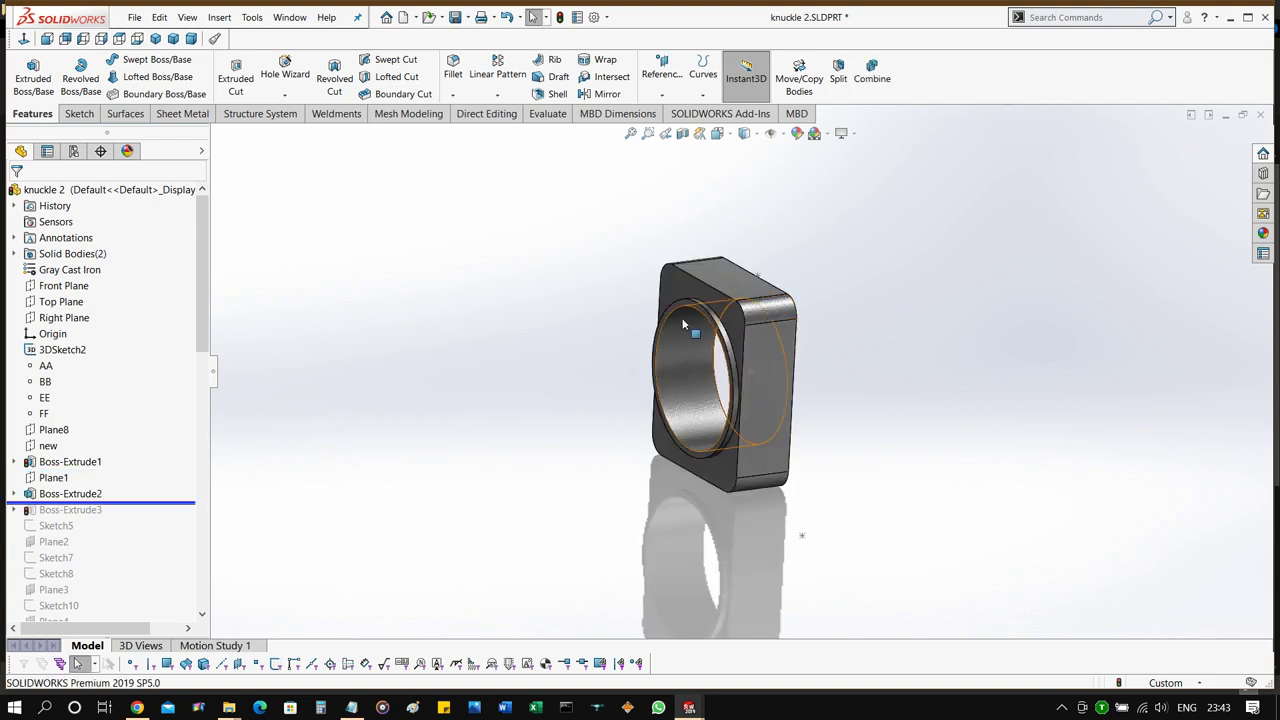
{"action": "middle_click_drag", "start_coordinate": [686, 323], "coordinate": [701, 354]}
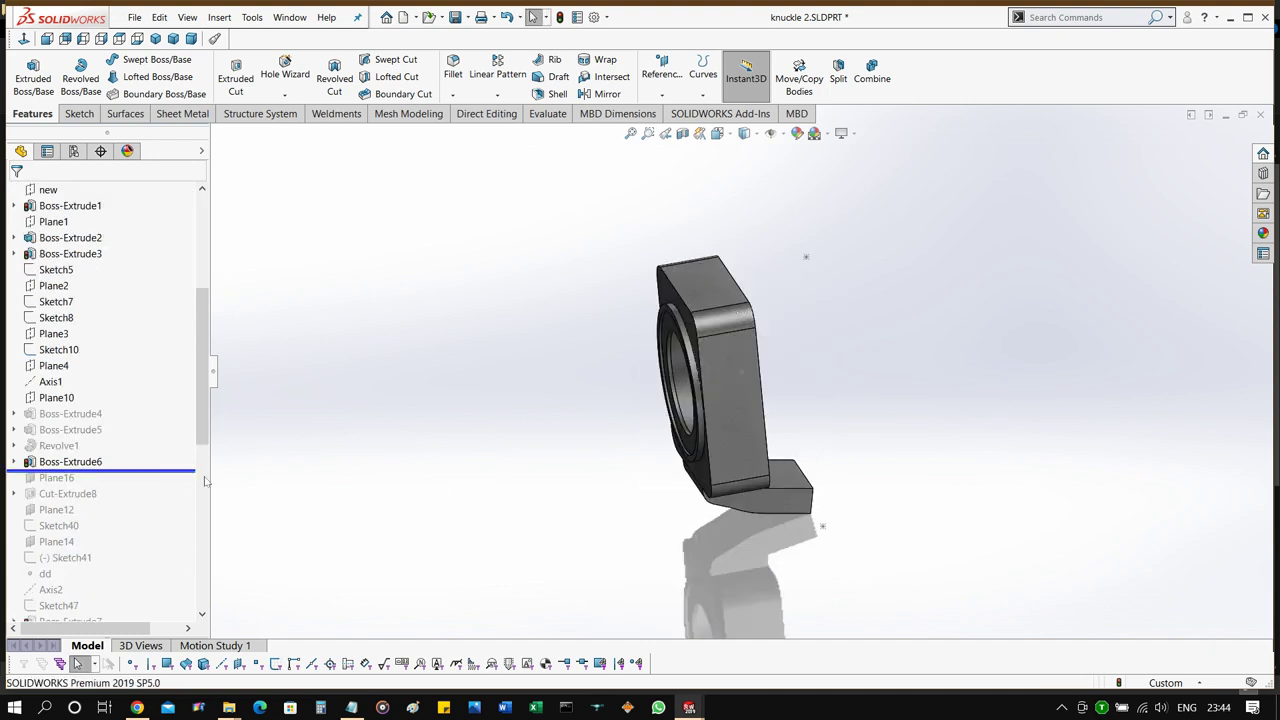
Inspect the knuckle's lower arm, and roll the history forward through Boss-Extrude7 and Boss-Extrude8, viewing the upper bracket and side arm.
{"action": "middle_click_drag", "start_coordinate": [640, 449], "coordinate": [600, 420]}
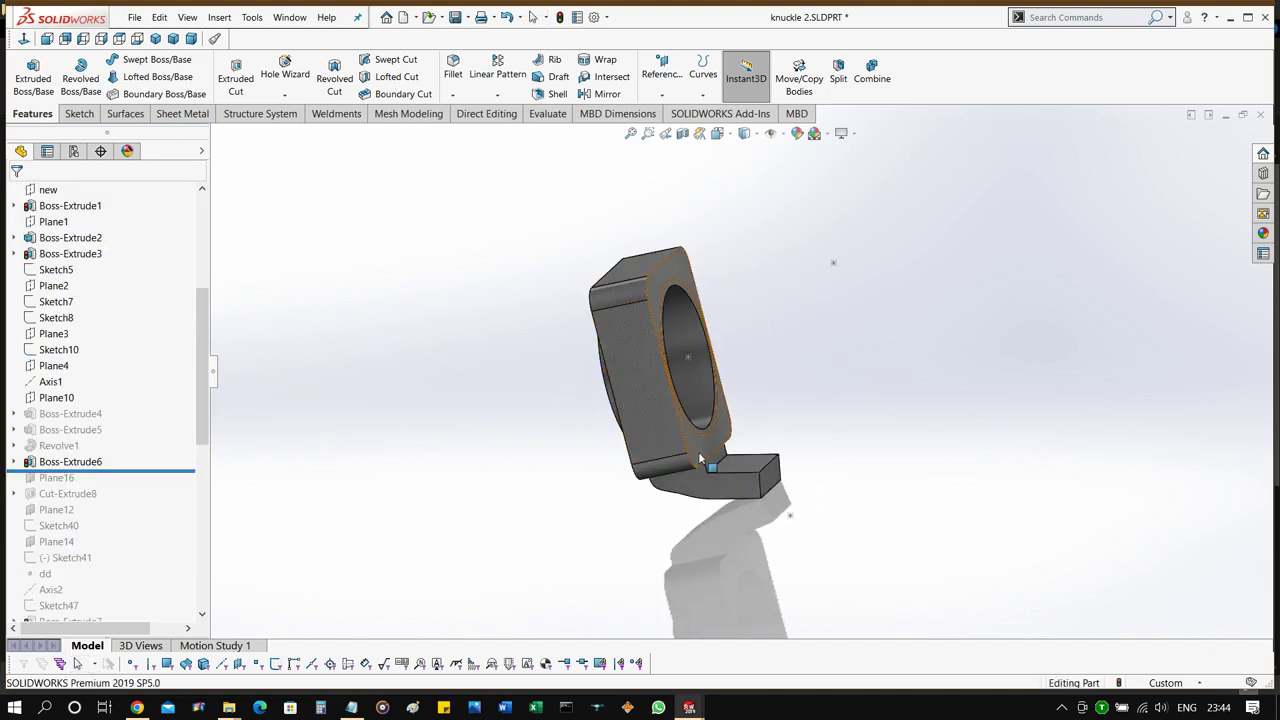
{"action": "middle_click_drag", "start_coordinate": [672, 497], "coordinate": [733, 466]}
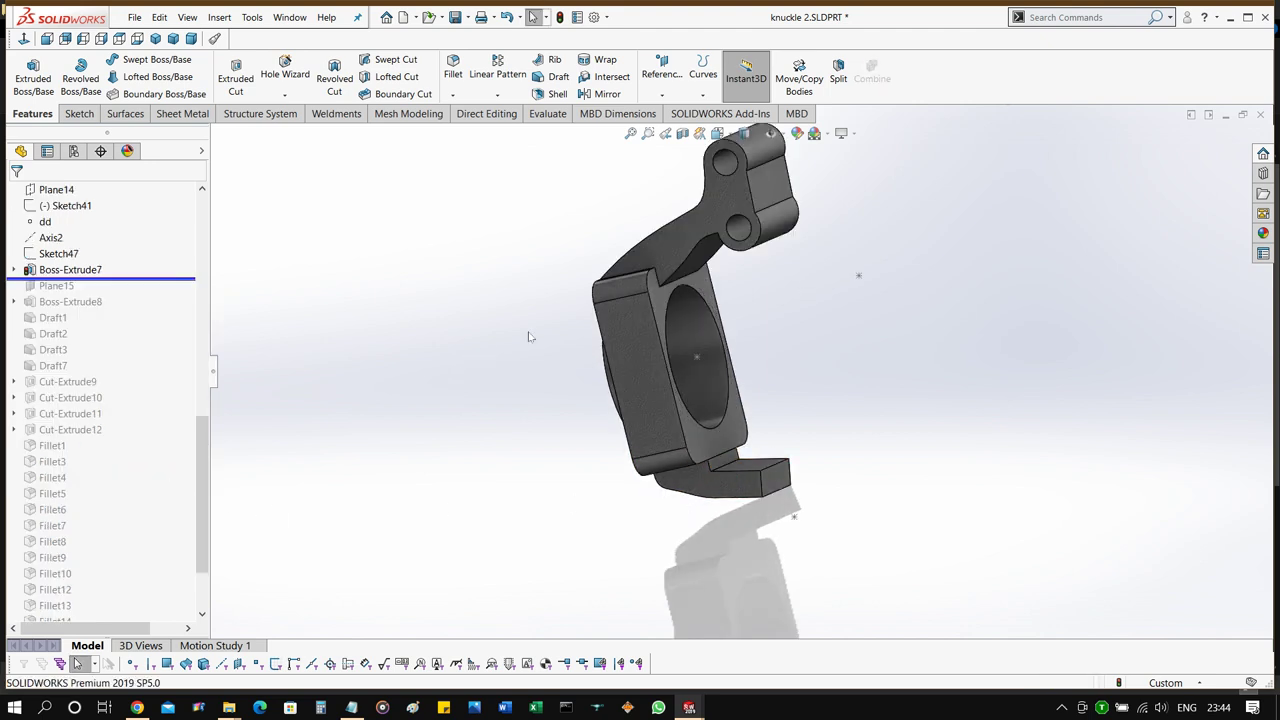
{"action": "middle_click_drag", "start_coordinate": [530, 336], "coordinate": [705, 258]}
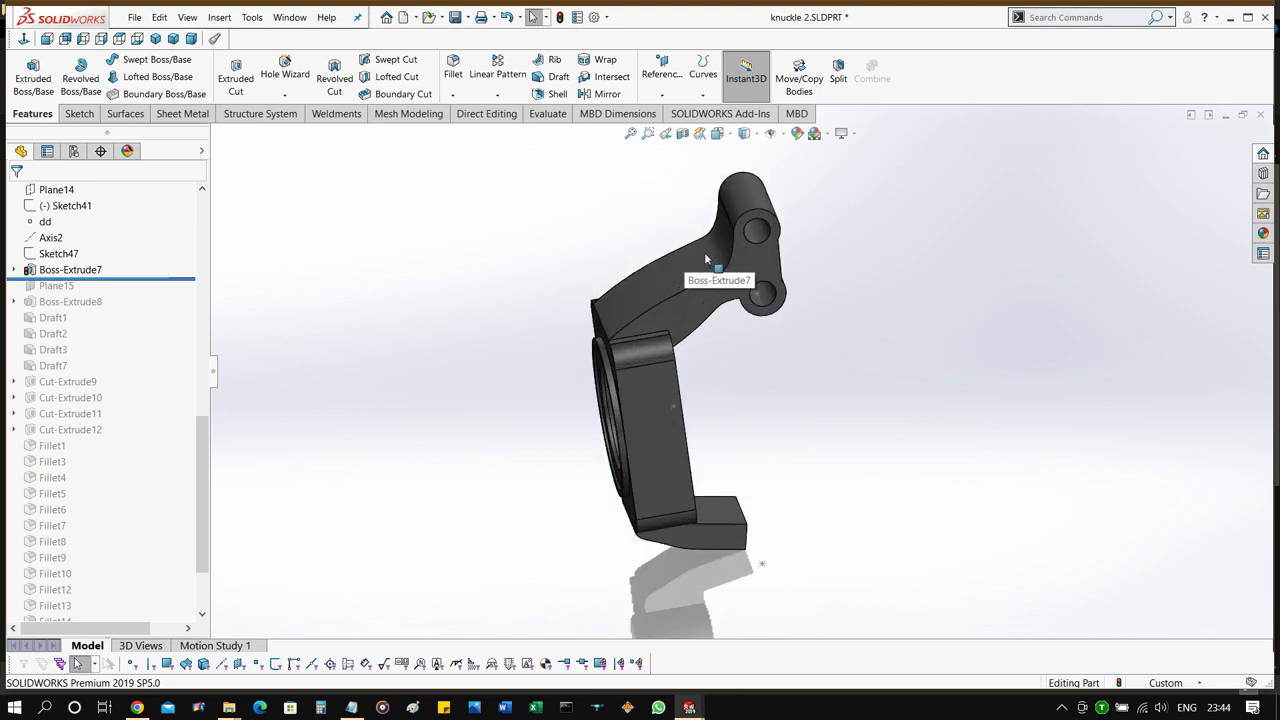
{"action": "scroll", "coordinate": [705, 259], "scroll_direction": "down", "scroll_amount": 2}
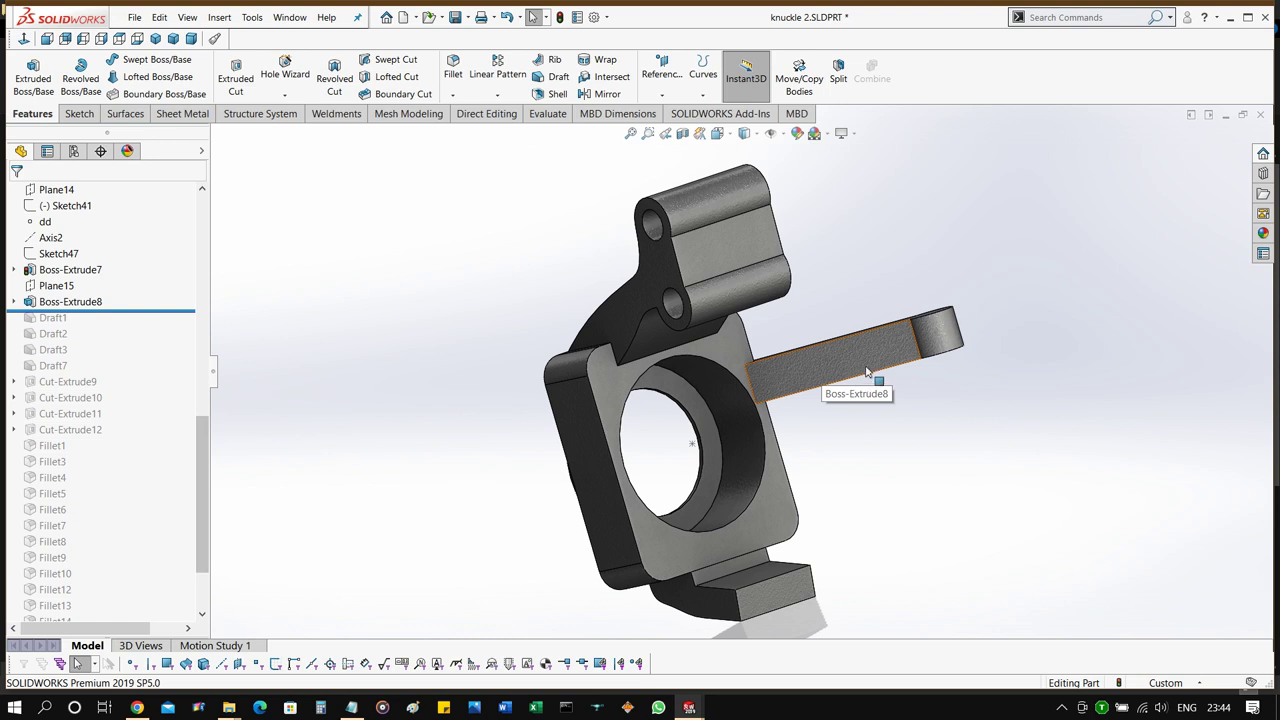
{"action": "middle_click_drag", "start_coordinate": [845, 375], "coordinate": [877, 321]}
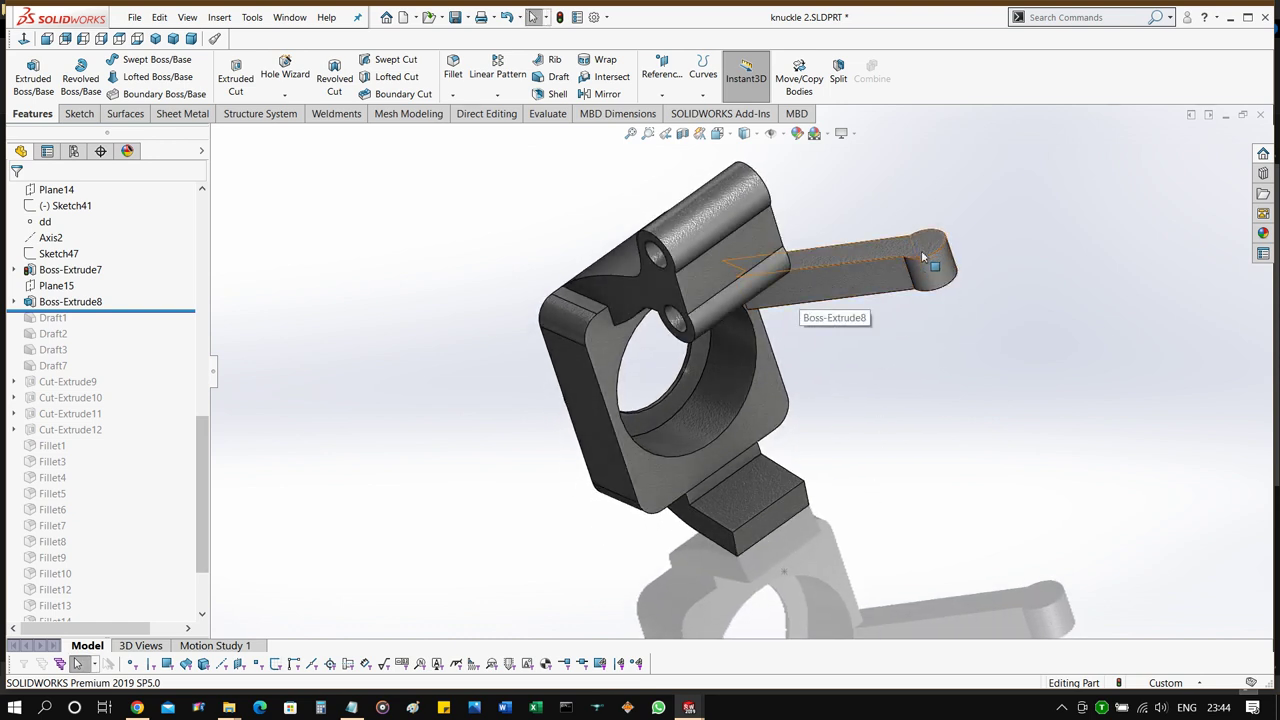
Roll the knuckle's history forward past Draft7 to below Cut-Extrude10 and inspect the recessed hole in the lower arm.
{"action": "left_click_drag", "start_coordinate": [127, 311], "coordinate": [127, 375]}
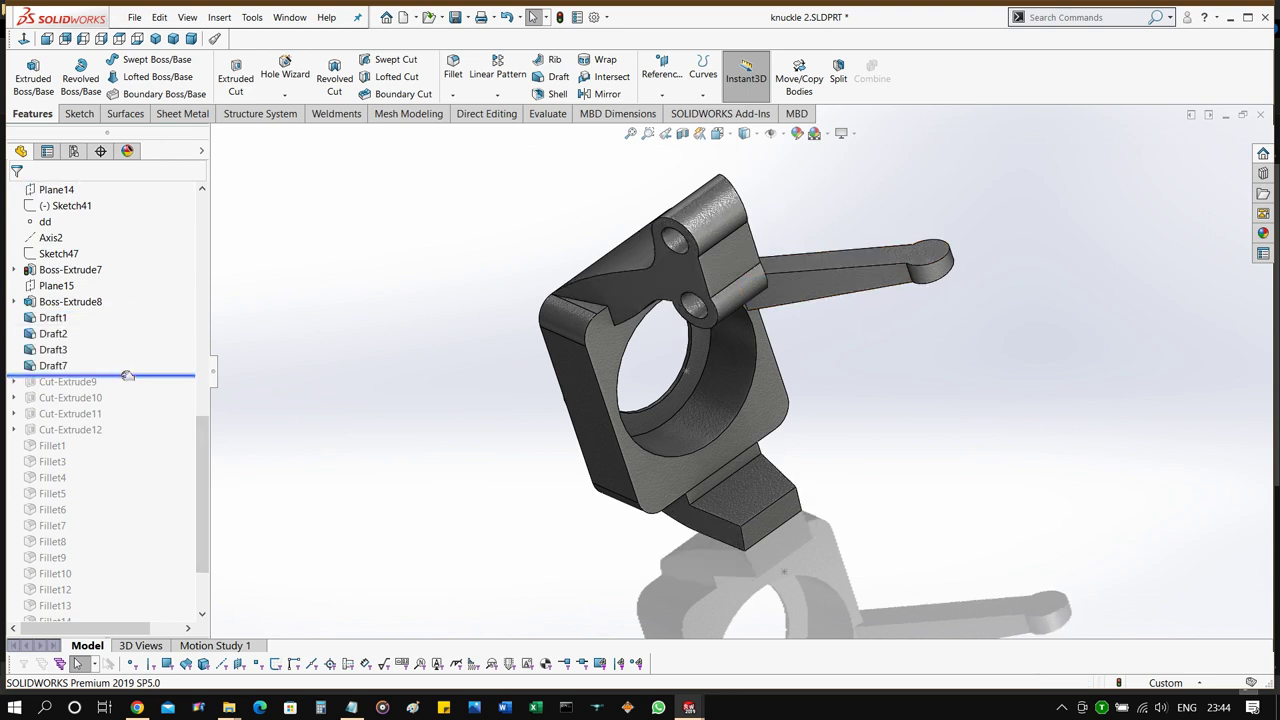
{"action": "left_click_drag", "start_coordinate": [127, 375], "coordinate": [127, 405]}
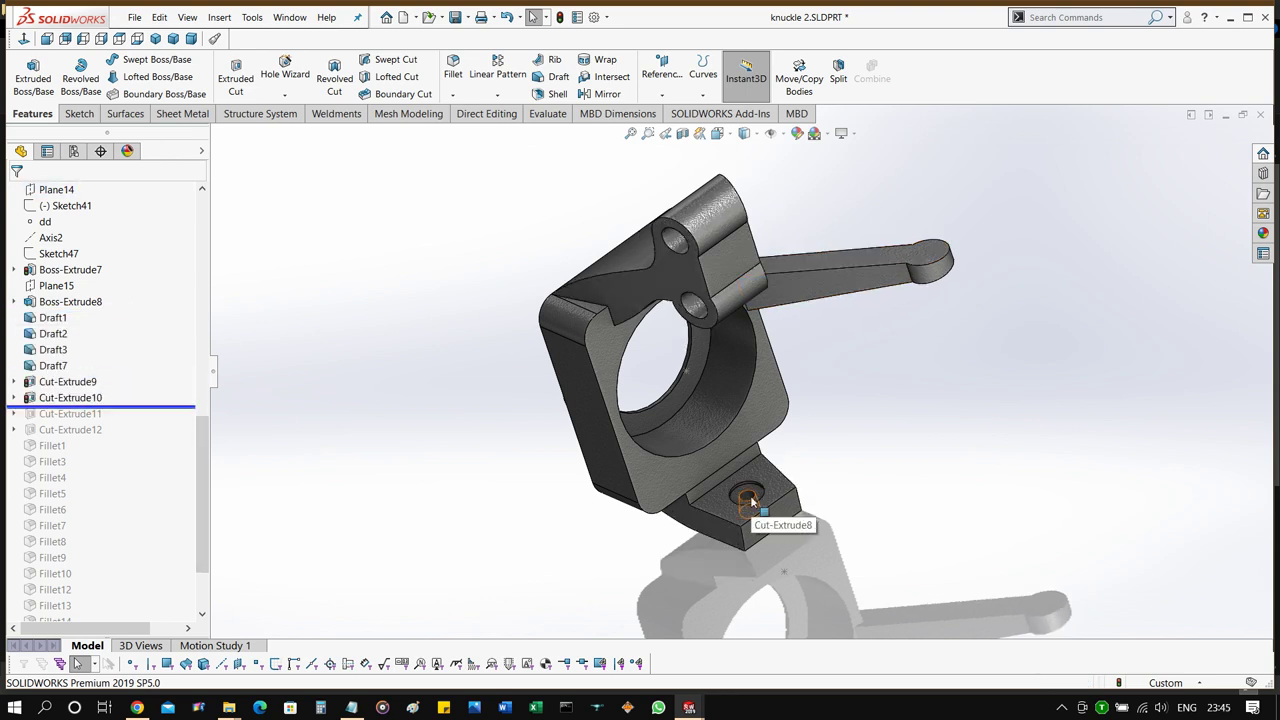
{"action": "scroll", "coordinate": [752, 498], "scroll_direction": "down", "scroll_amount": 8}
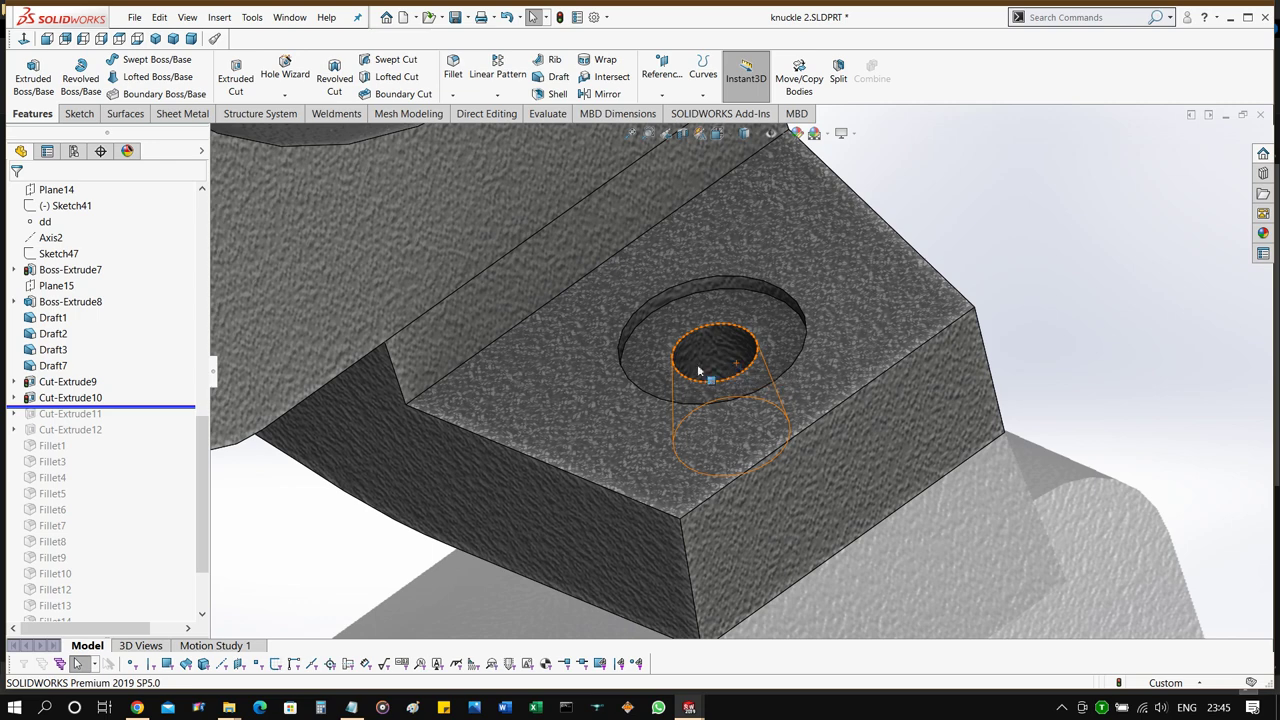
{"action": "key", "text": "f"}
Roll the knuckle's history forward through Cut-Extrude11 and Cut-Extrude12, inspecting the material cut from the upper bracket.
{"action": "left_click_drag", "start_coordinate": [138, 409], "coordinate": [135, 423]}
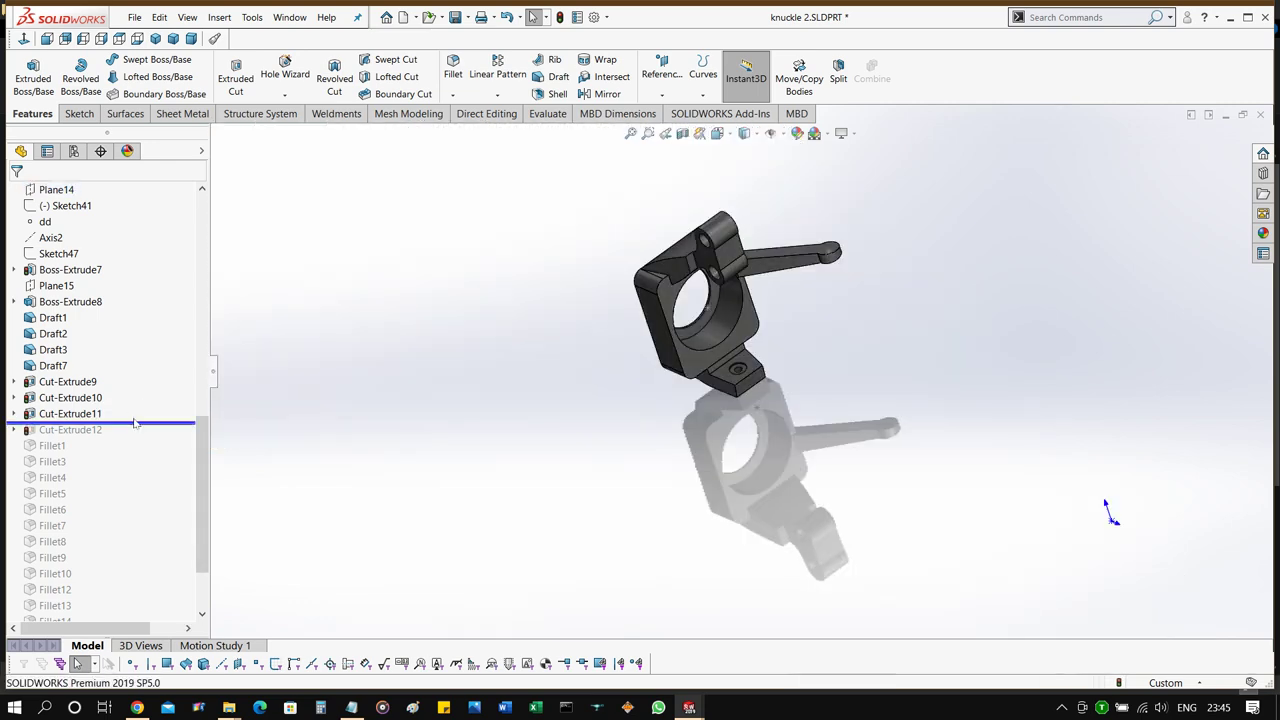
{"action": "scroll", "coordinate": [769, 250], "scroll_direction": "down", "scroll_amount": 5}
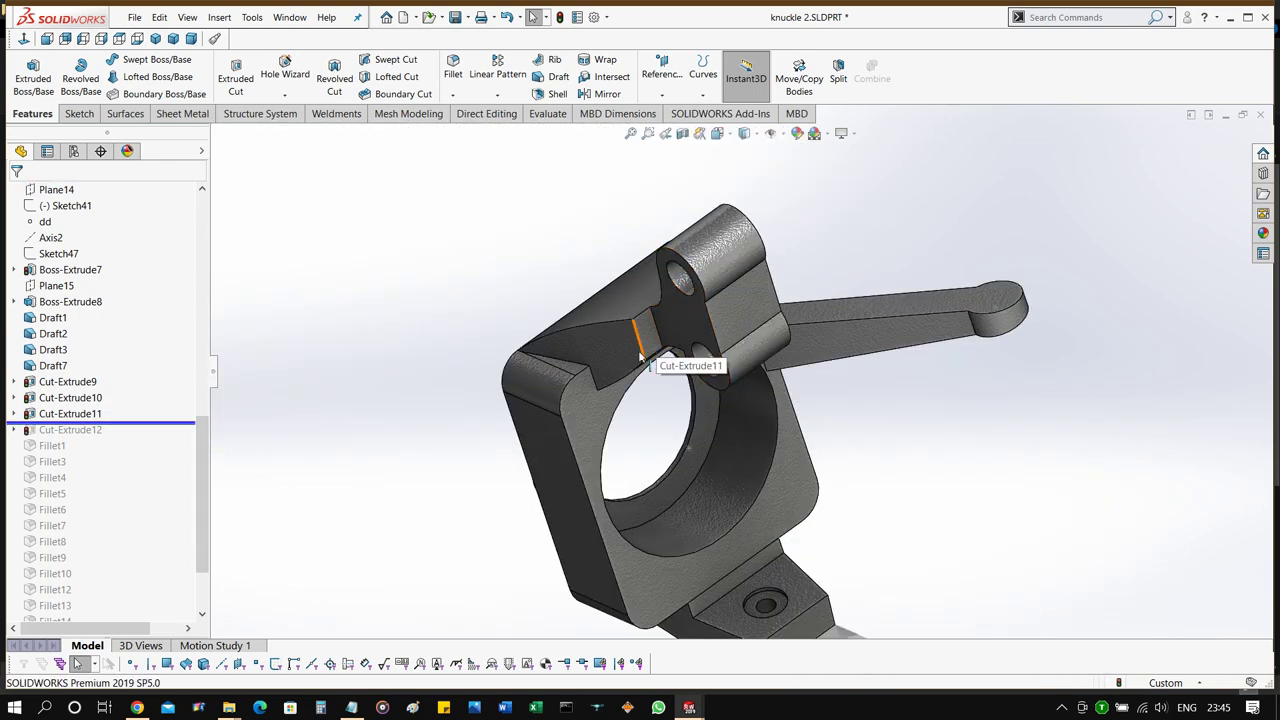
{"action": "left_click_drag", "start_coordinate": [155, 422], "coordinate": [157, 438]}
{"action": "middle_click_drag", "start_coordinate": [530, 387], "coordinate": [760, 400]}
{"action": "middle_click_drag", "start_coordinate": [542, 391], "coordinate": [516, 352]}
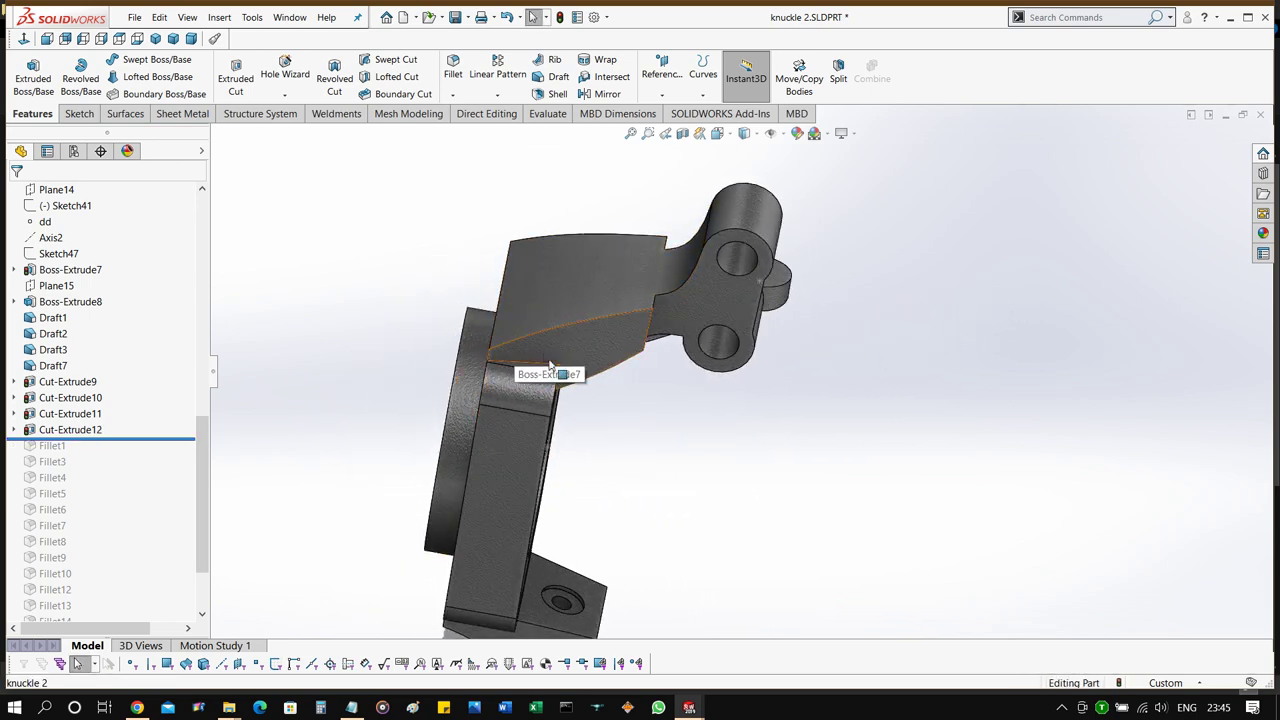
{"action": "scroll", "coordinate": [598, 446], "scroll_direction": "up", "scroll_amount": 3}
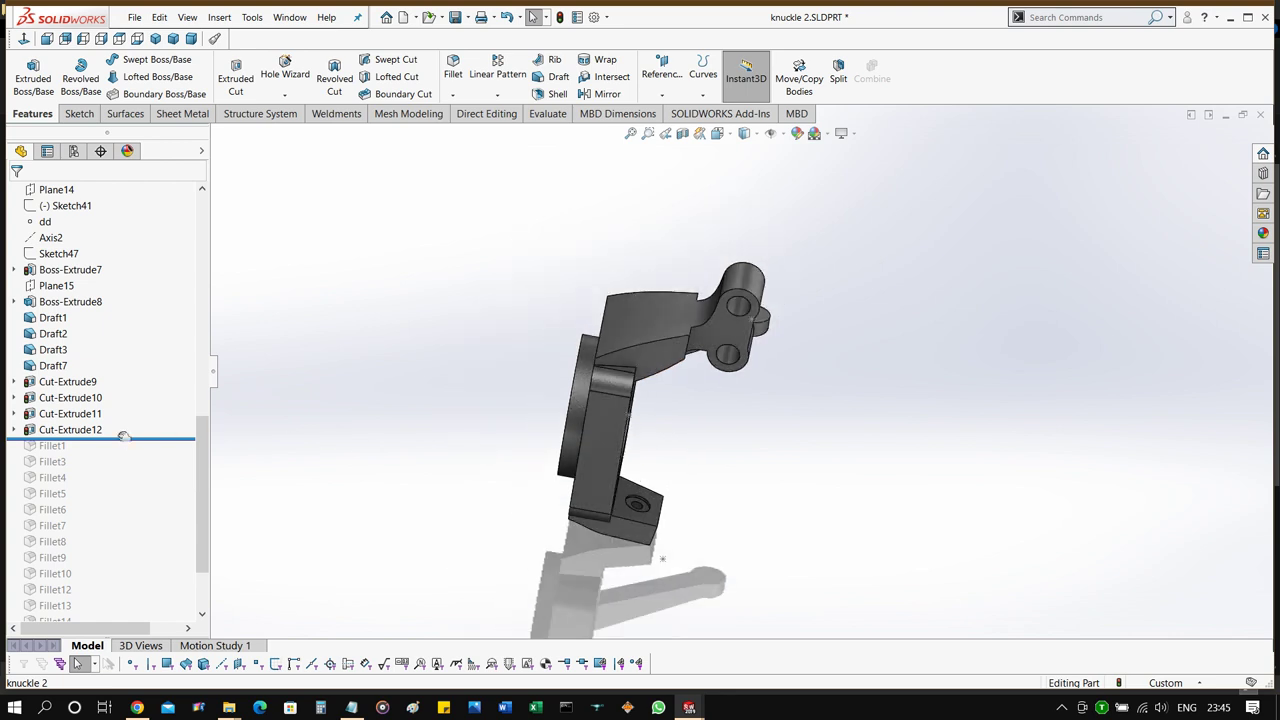
Roll the knuckle's history forward through the fillets, Cut-Extrude13 and Fillet16, and inspect the filleted pocket on the upper bracket.
{"action": "left_click_drag", "start_coordinate": [124, 437], "coordinate": [124, 549]}
{"action": "middle_click_drag", "start_coordinate": [631, 354], "coordinate": [489, 370]}
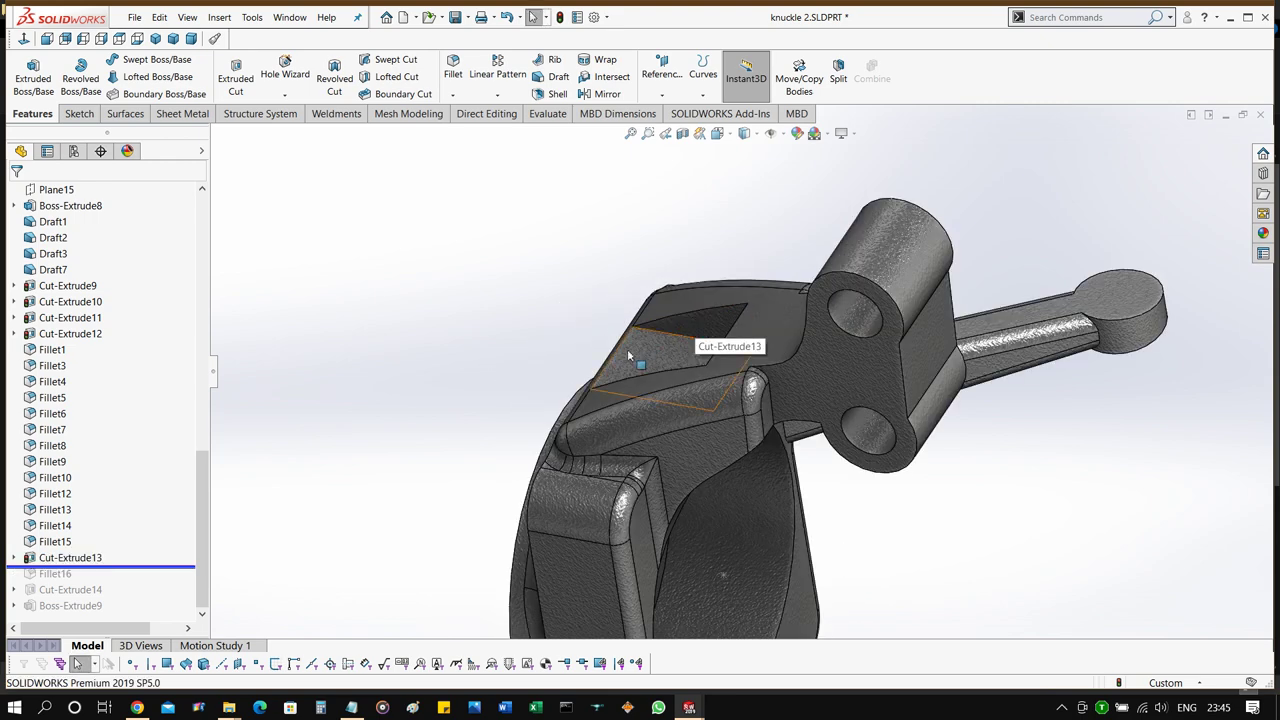
{"action": "mouse_move", "coordinate": [686, 365]}
{"action": "middle_mouse_down"}
{"action": "mouse_move", "coordinate": [731, 378]}
{"action": "mouse_move", "coordinate": [652, 350]}
{"action": "mouse_move", "coordinate": [663, 340]}
{"action": "mouse_move", "coordinate": [671, 360]}
{"action": "middle_mouse_up"}
{"action": "key", "text": "Down"}
{"action": "scroll", "coordinate": [720, 365], "scroll_direction": "down", "scroll_amount": 3}
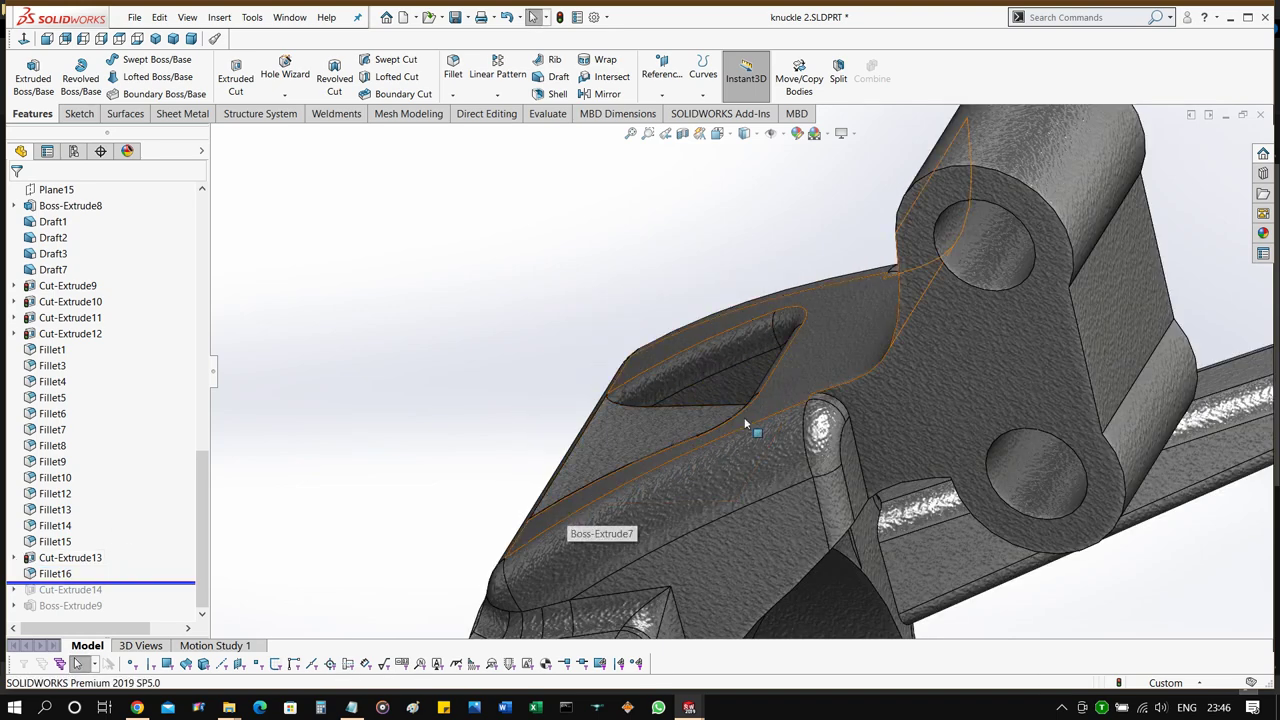
Roll the knuckle's history forward to the end at Boss-Extrude9 and review the finished part in the left, top and bottom views.
{"action": "scroll", "coordinate": [715, 420], "scroll_direction": "up", "scroll_amount": 4}
{"action": "key", "text": "Down"}
{"action": "scroll", "coordinate": [860, 370], "scroll_direction": "down", "scroll_amount": 6}
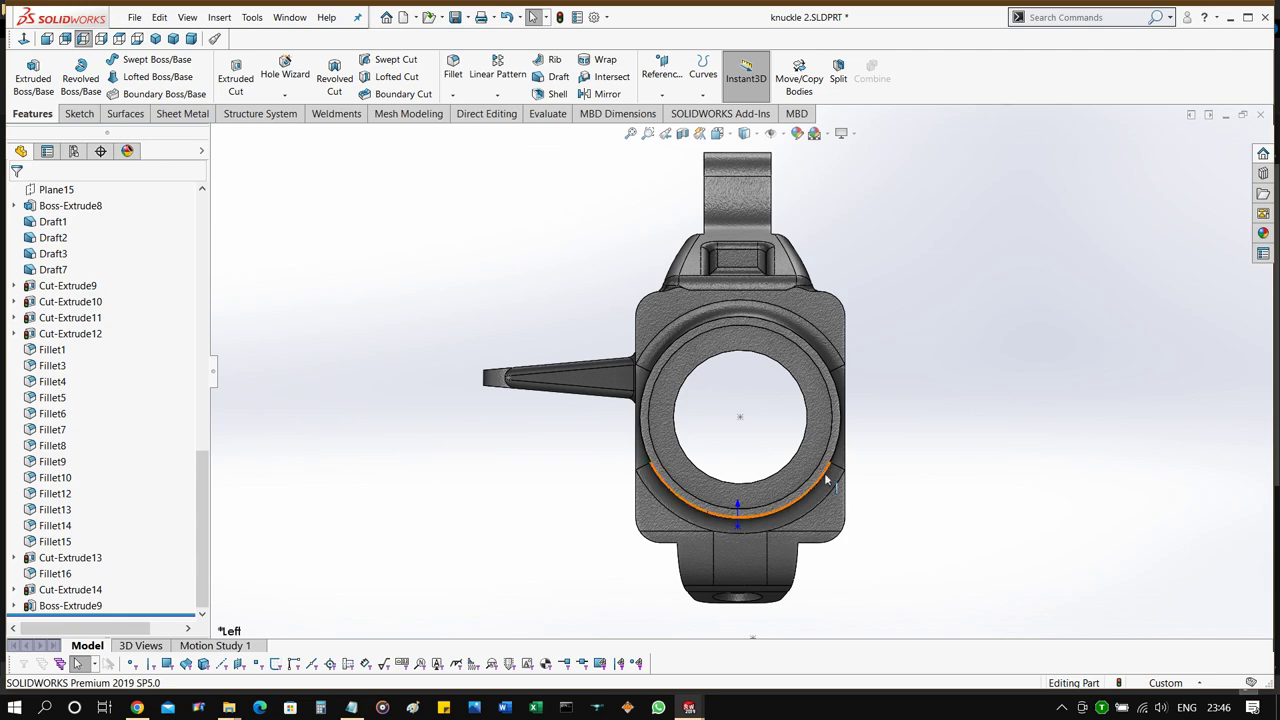
{"action": "key", "text": "ctrl+5"}
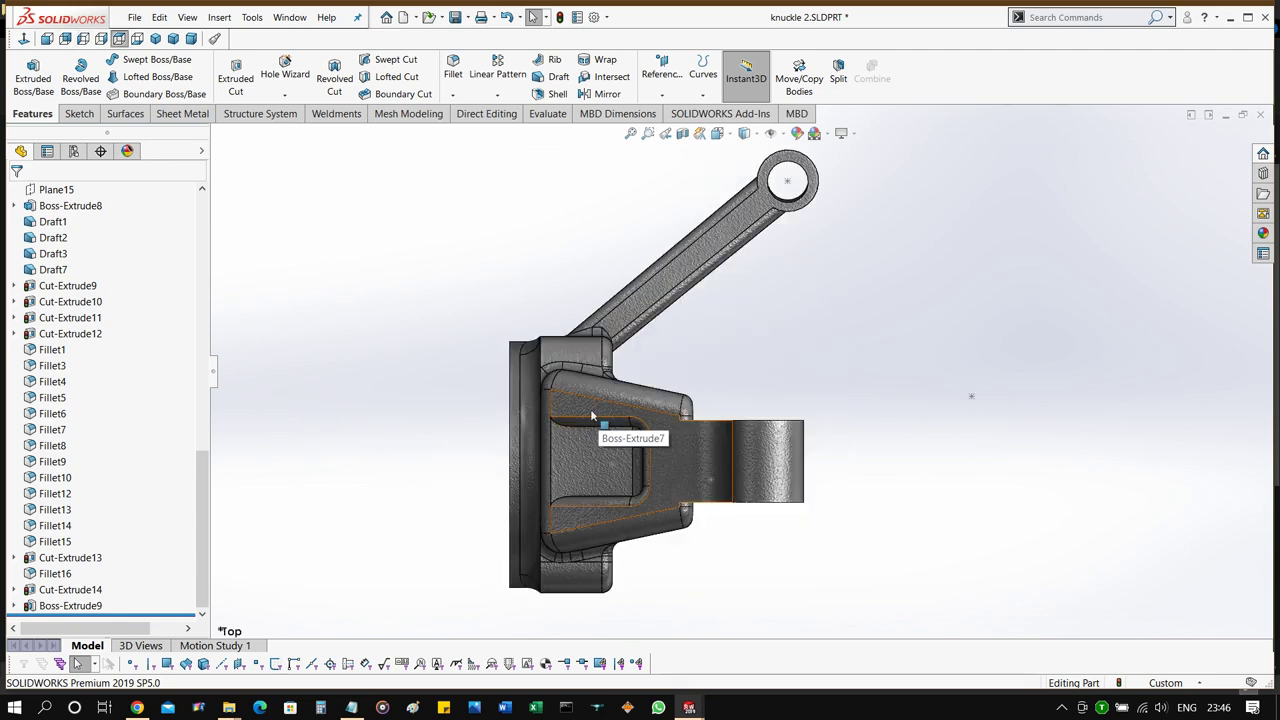
{"action": "key", "text": "ctrl+6"}
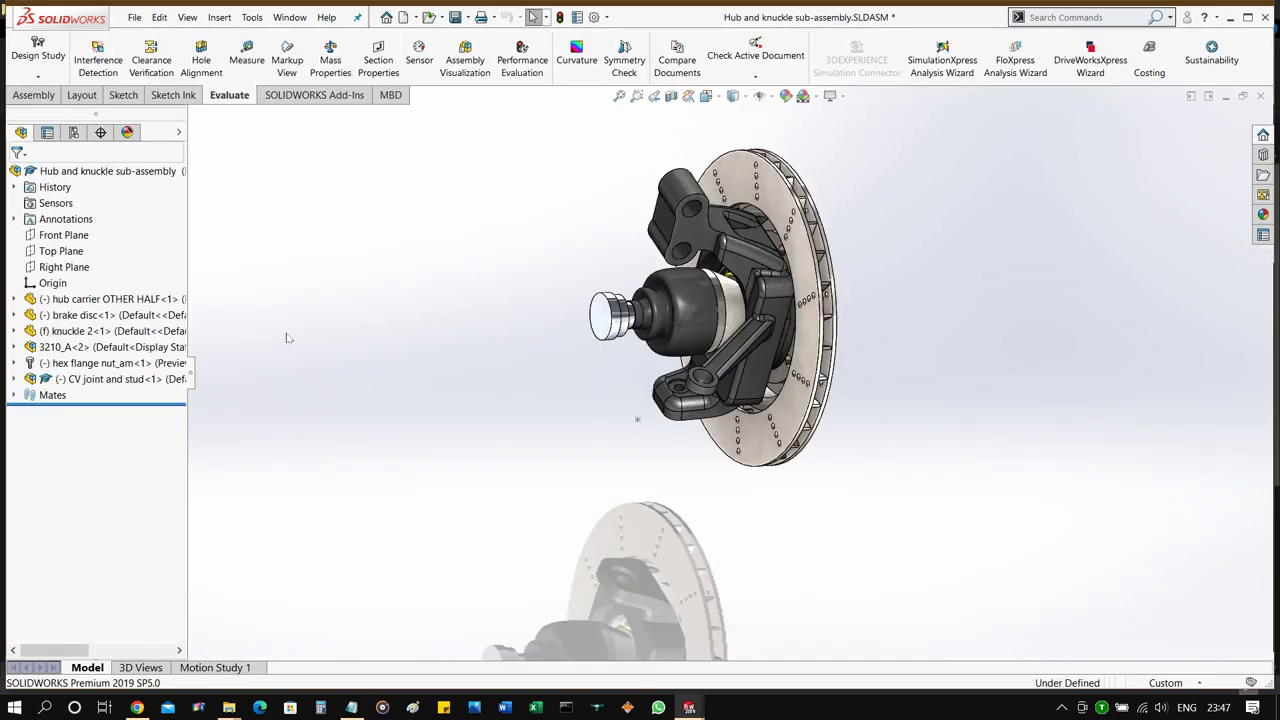
Open the brake disc part from the hub and knuckle sub-assembly and roll its feature history back to Boss-Extrude1.
{"action": "right_click", "coordinate": [106, 316]}
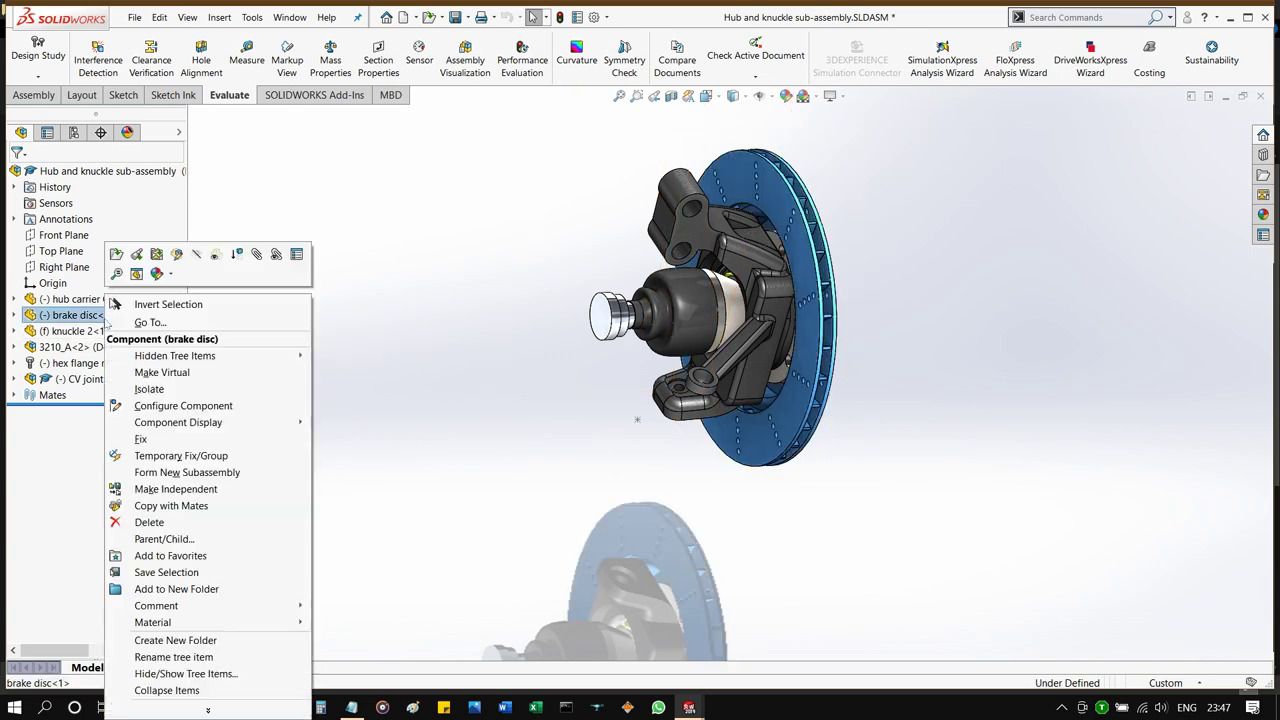
{"action": "left_click", "coordinate": [123, 278]}
{"action": "middle_click_drag", "start_coordinate": [597, 411], "coordinate": [682, 394]}
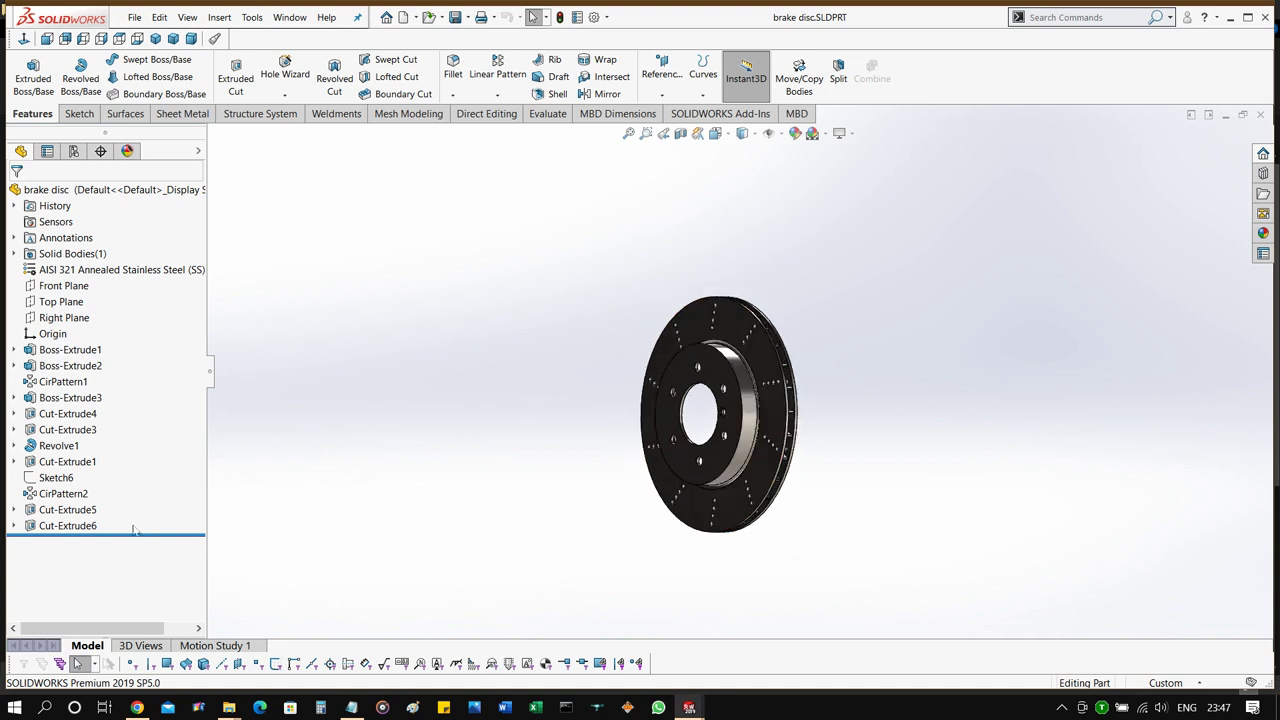
{"action": "left_click_drag", "start_coordinate": [134, 534], "coordinate": [136, 359]}
{"action": "scroll", "coordinate": [644, 404], "scroll_direction": "down", "scroll_amount": 4}
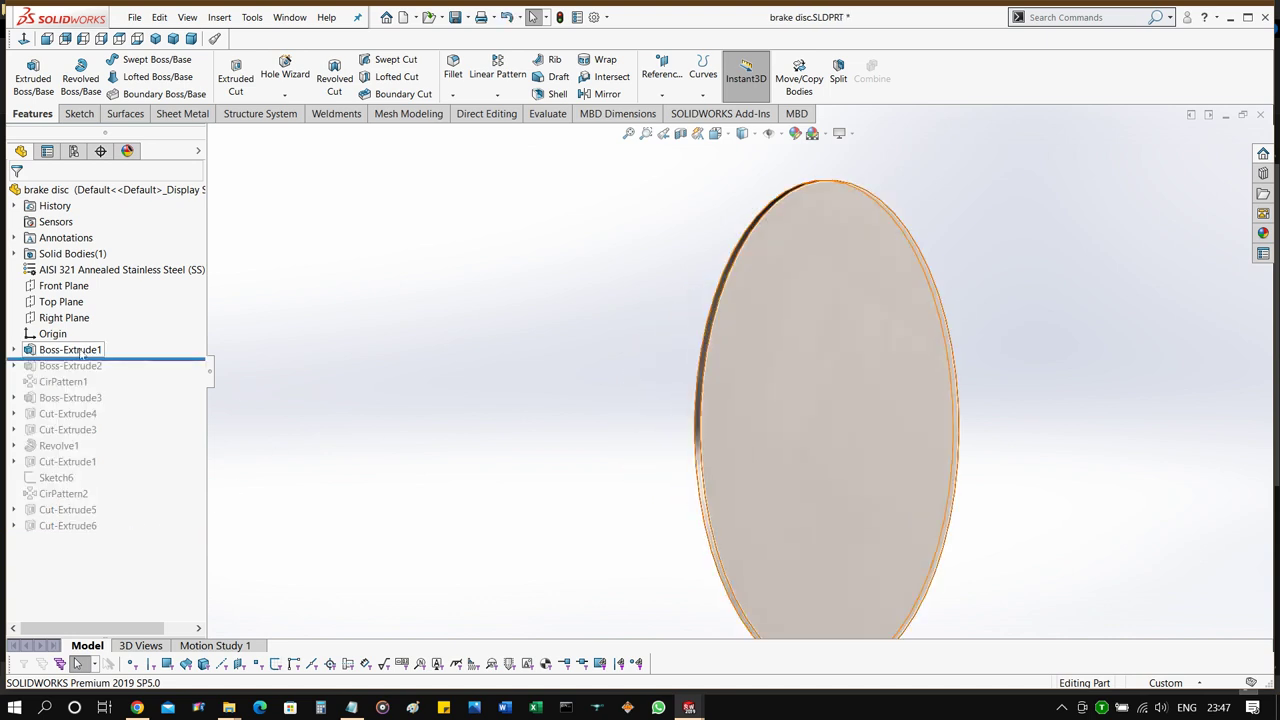
Roll the brake disc's history forward through Boss-Extrude2, CirPattern1, Boss-Extrude3 and Cut-Extrude4, inspecting the patterned vanes between the disc faces.
{"action": "left_click_drag", "start_coordinate": [140, 358], "coordinate": [140, 374]}
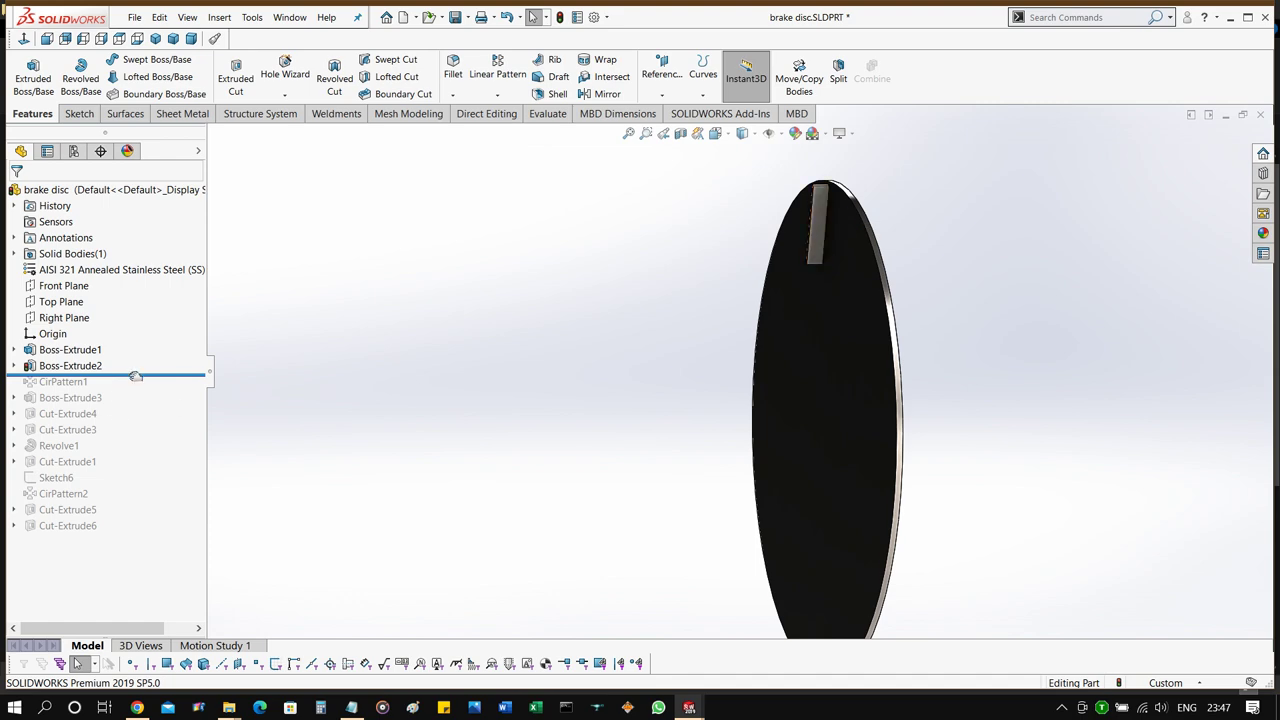
{"action": "left_click_drag", "start_coordinate": [138, 378], "coordinate": [132, 388]}
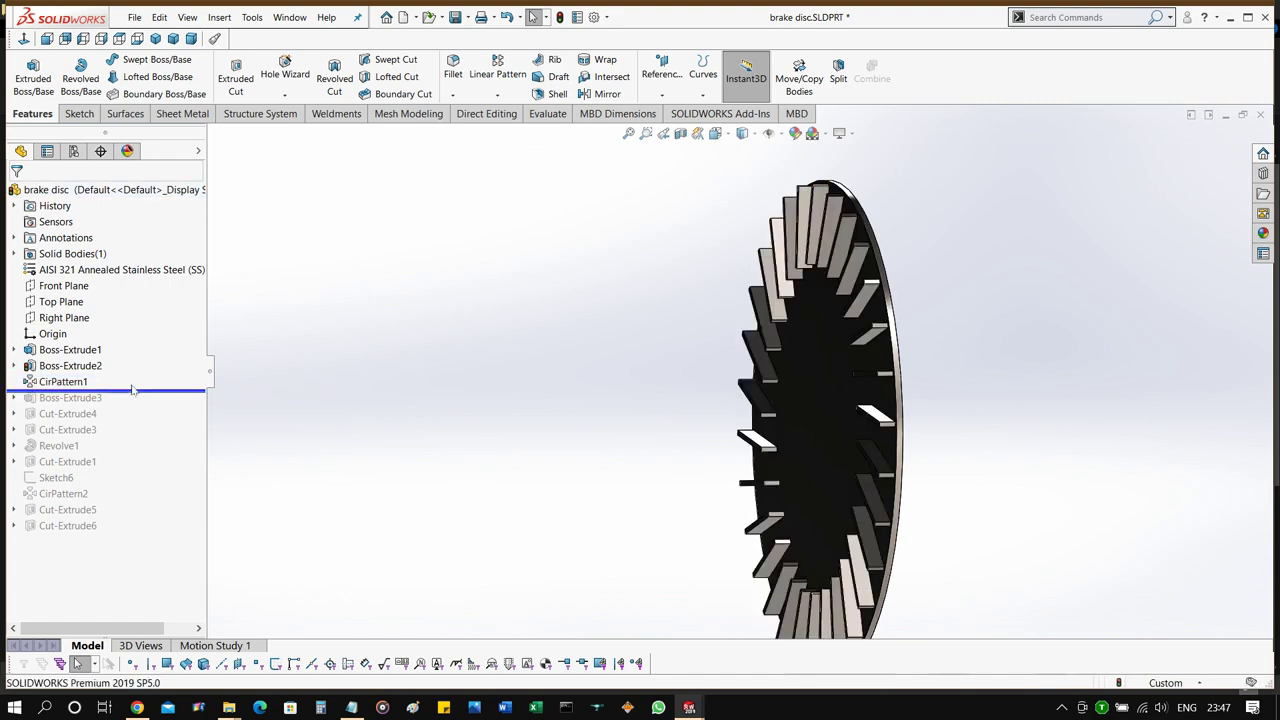
{"action": "middle_click_drag", "start_coordinate": [426, 347], "coordinate": [537, 321]}
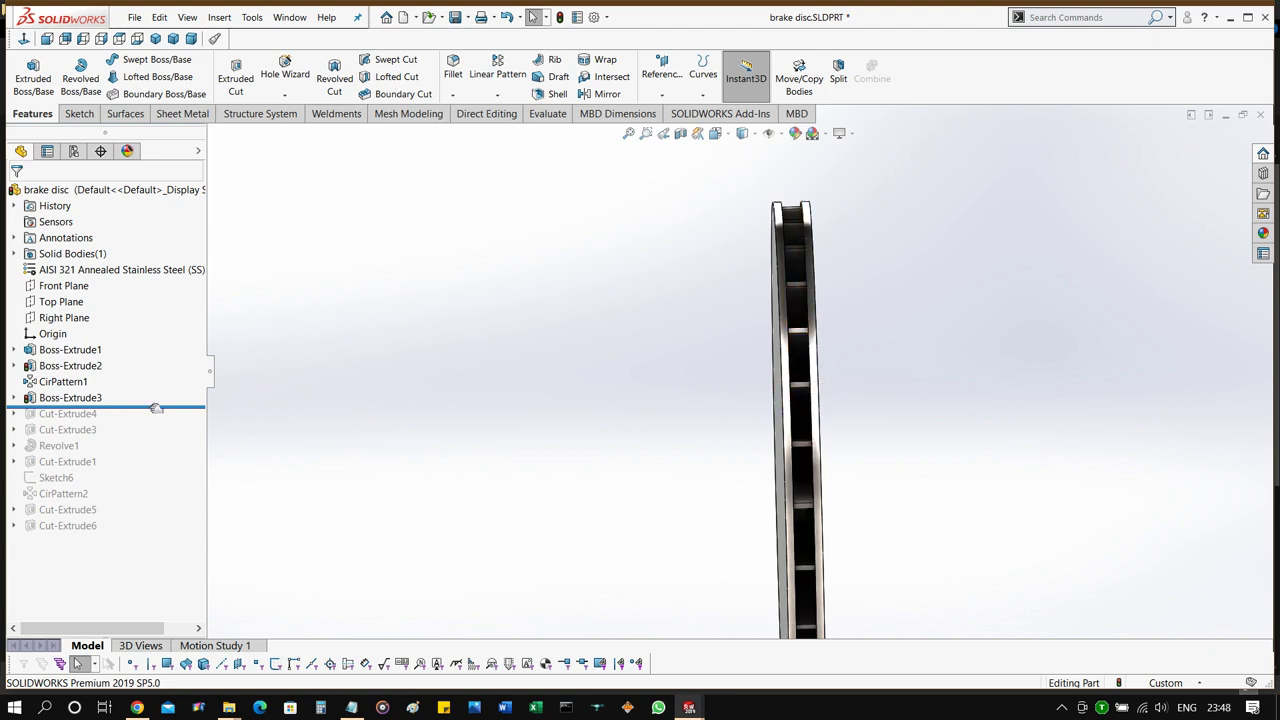
{"action": "left_click_drag", "start_coordinate": [151, 407], "coordinate": [155, 423]}
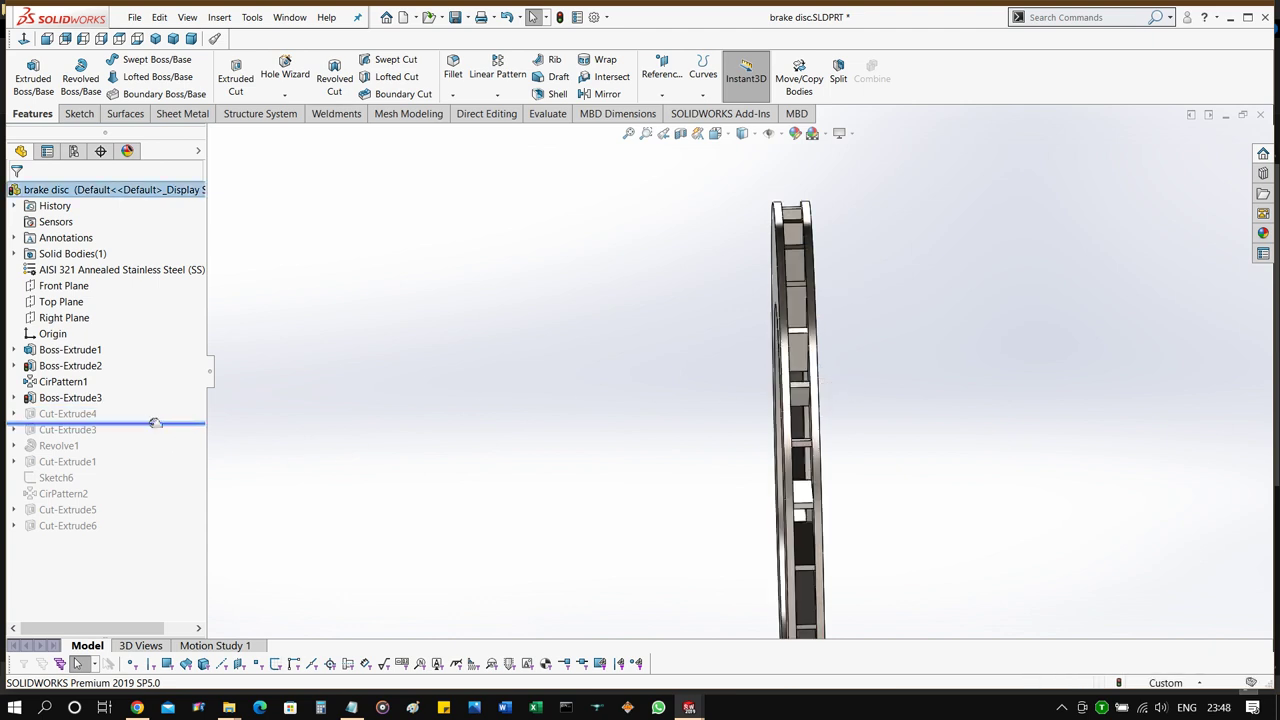
Roll the brake disc's history forward through Cut-Extrude3 and Revolve1, and inspect the groove where the raised centre meets the disc face.
{"action": "middle_click_drag", "start_coordinate": [600, 394], "coordinate": [837, 374]}
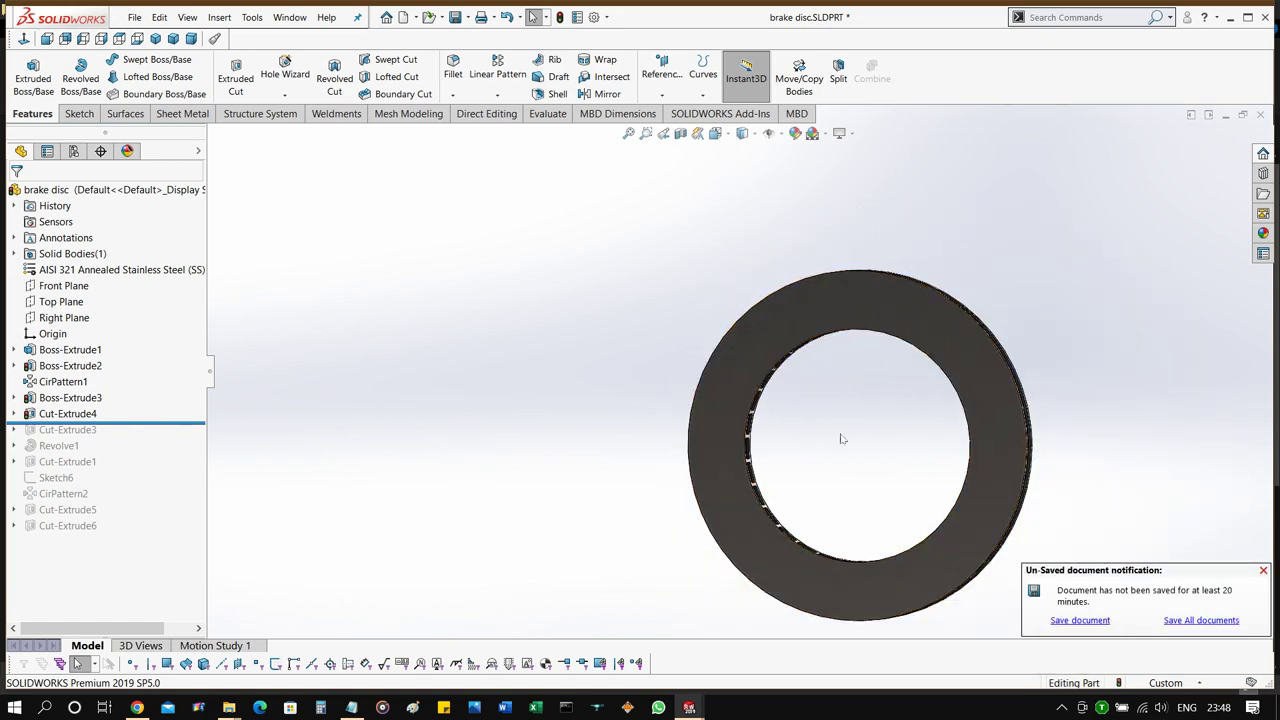
{"action": "left_click_drag", "start_coordinate": [147, 424], "coordinate": [147, 440]}
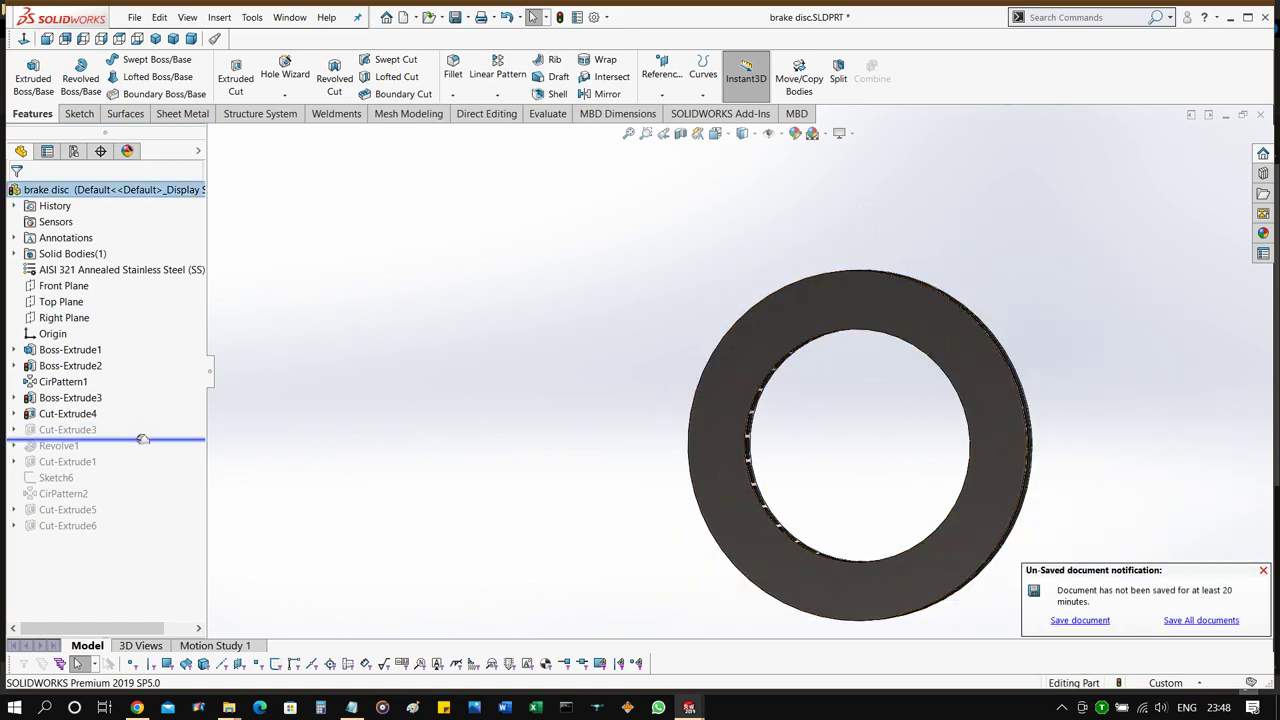
{"action": "scroll", "coordinate": [820, 305], "scroll_direction": "down", "scroll_amount": 4}
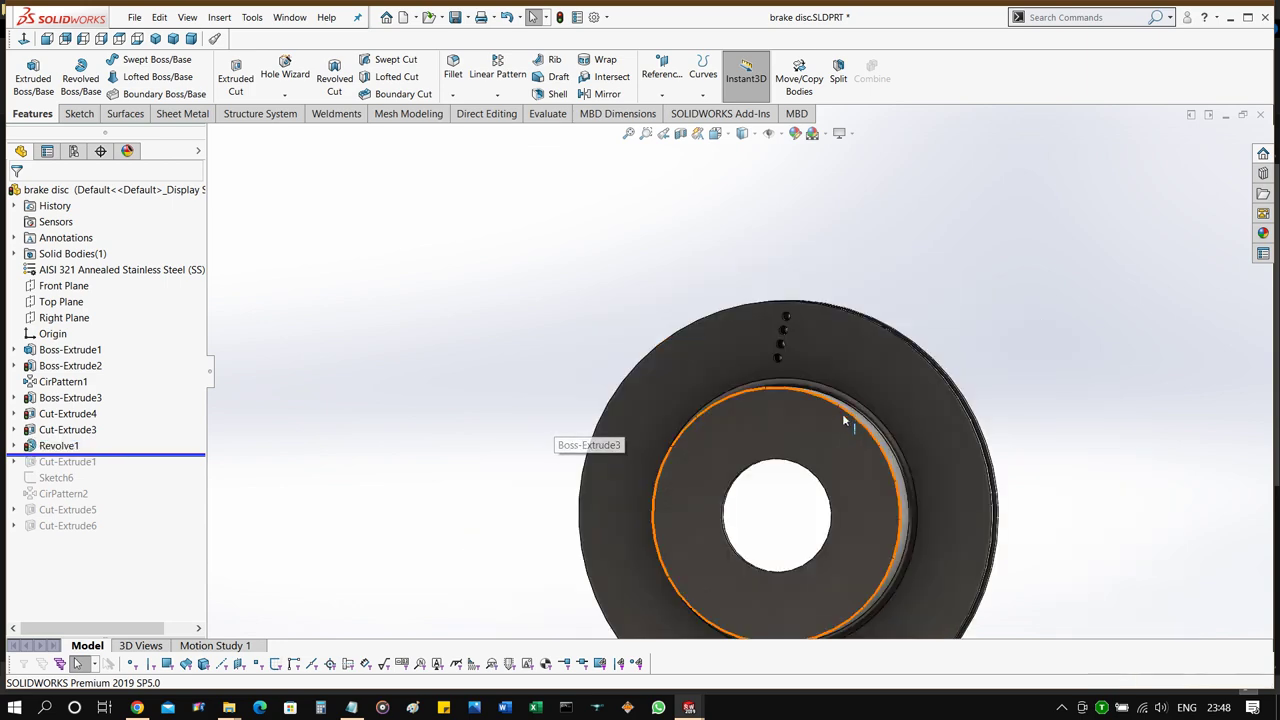
{"action": "middle_click_drag", "start_coordinate": [843, 416], "coordinate": [705, 447]}
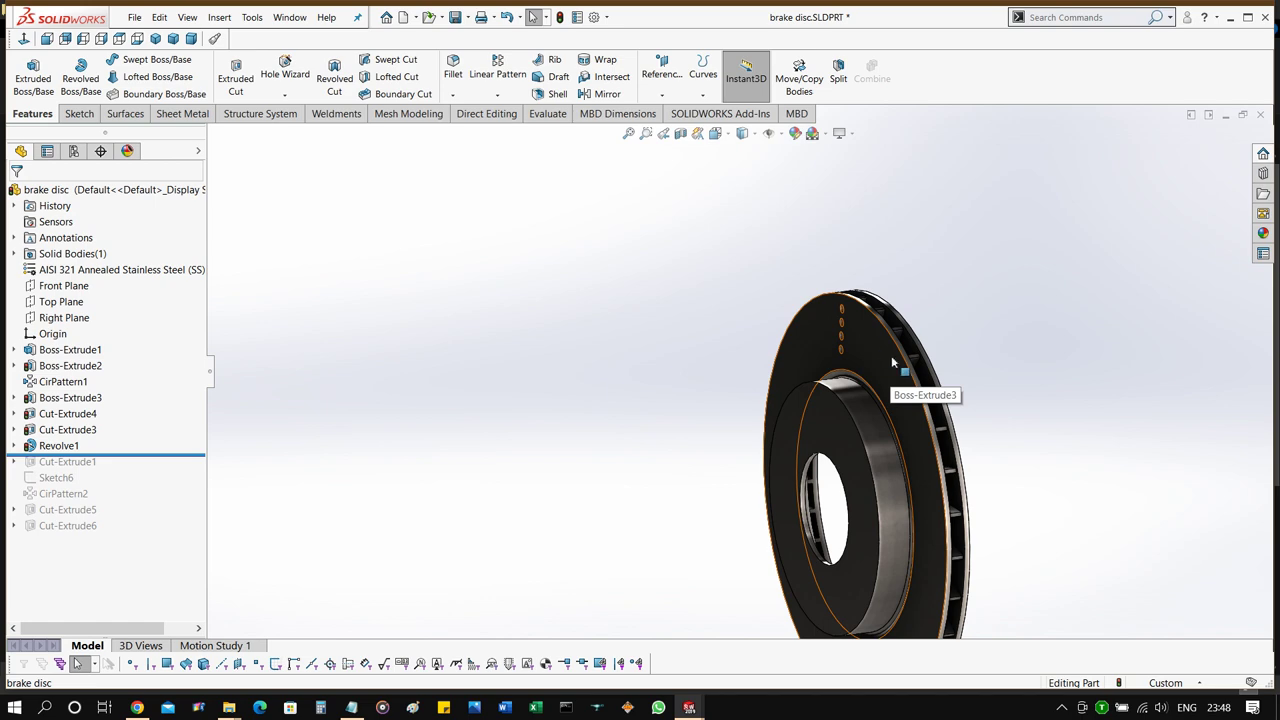
{"action": "scroll", "coordinate": [861, 388], "scroll_direction": "down", "scroll_amount": 4}
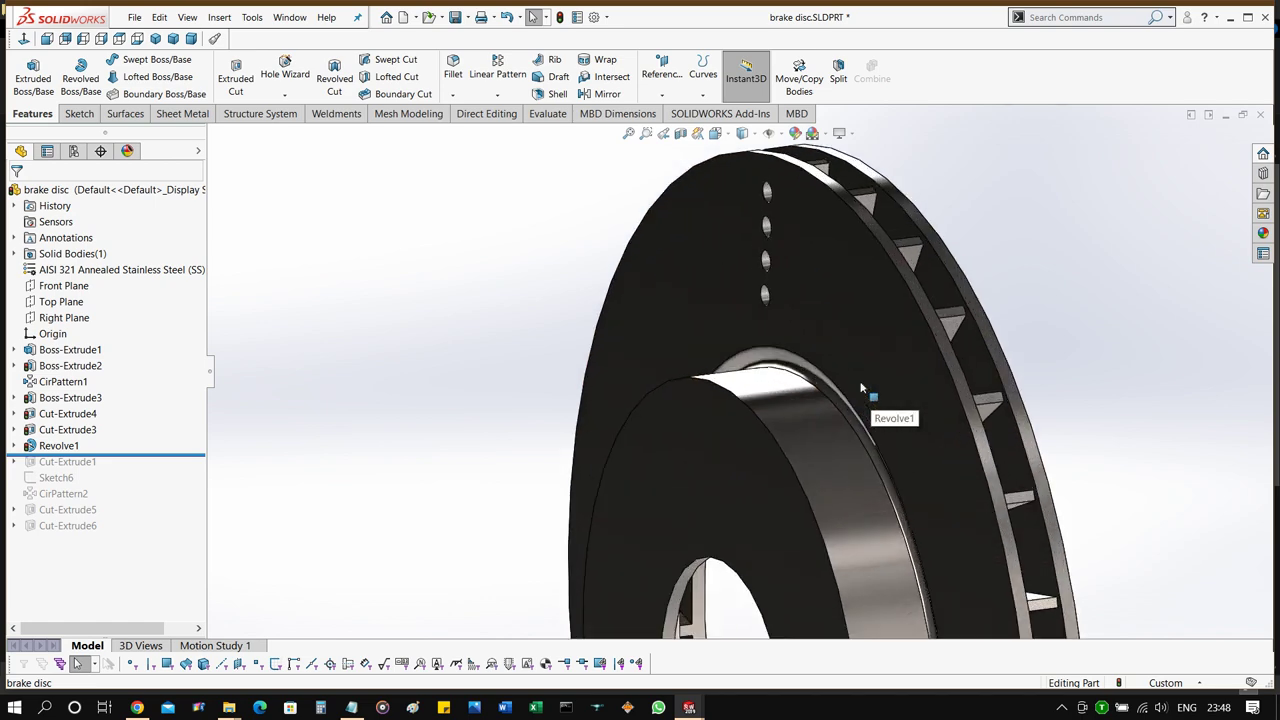
{"action": "scroll", "coordinate": [861, 388], "scroll_direction": "down", "scroll_amount": 3}
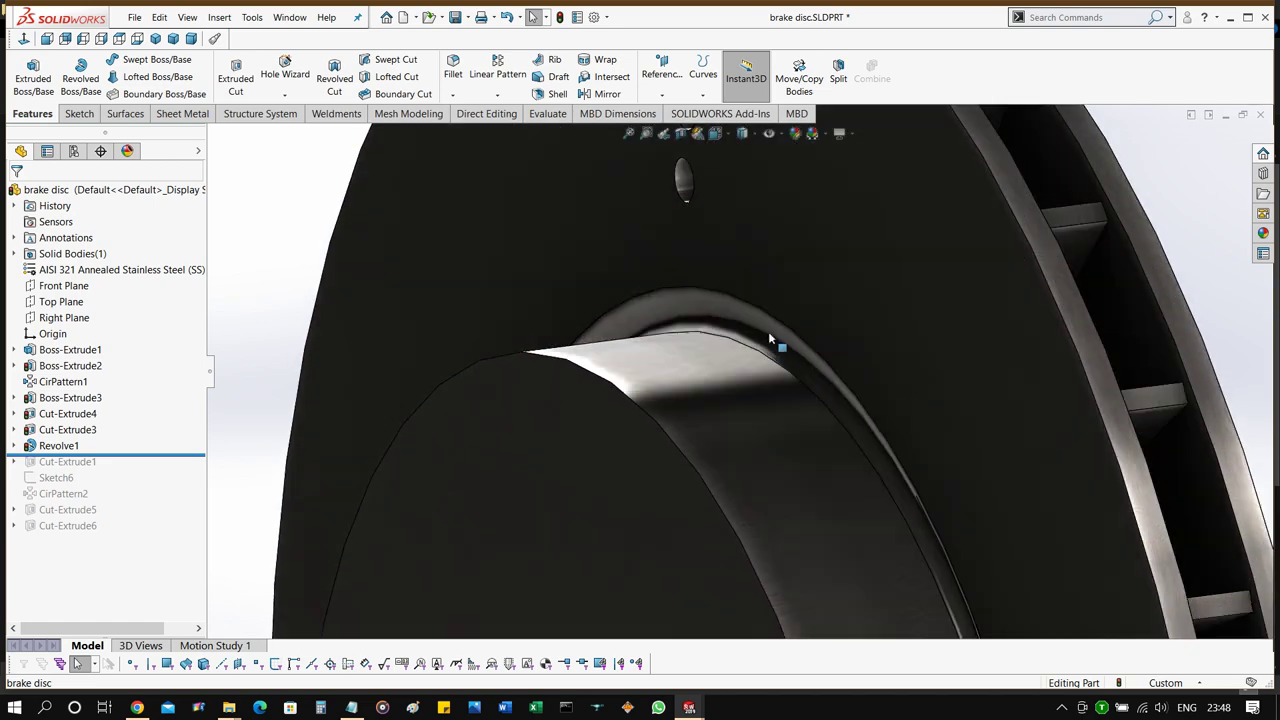
{"action": "scroll", "coordinate": [750, 355], "scroll_direction": "up", "scroll_amount": 5}
{"action": "scroll", "coordinate": [758, 394], "scroll_direction": "up", "scroll_amount": 5}
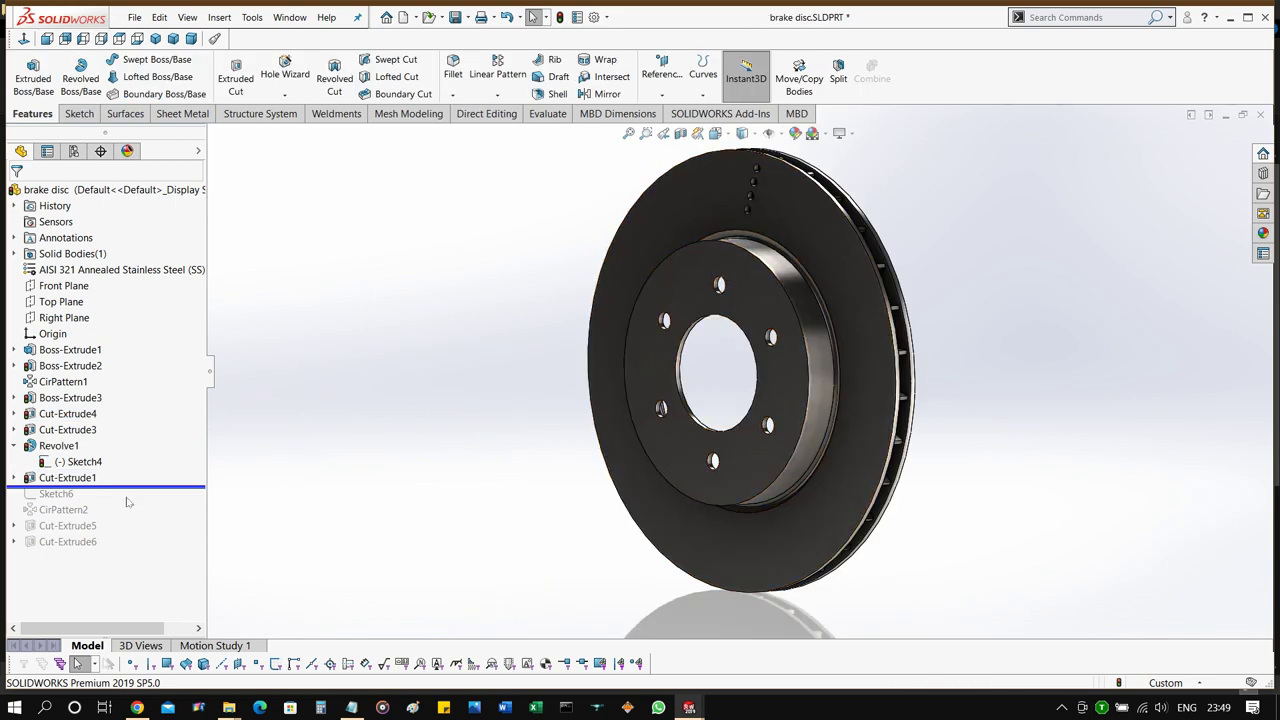
Roll the brake disc's history forward through CirPattern2, Cut-Extrude5 and Cut-Extrude6, inspecting the small hole between the bolt holes and the finished disc.
{"action": "left_click_drag", "start_coordinate": [128, 487], "coordinate": [128, 519]}
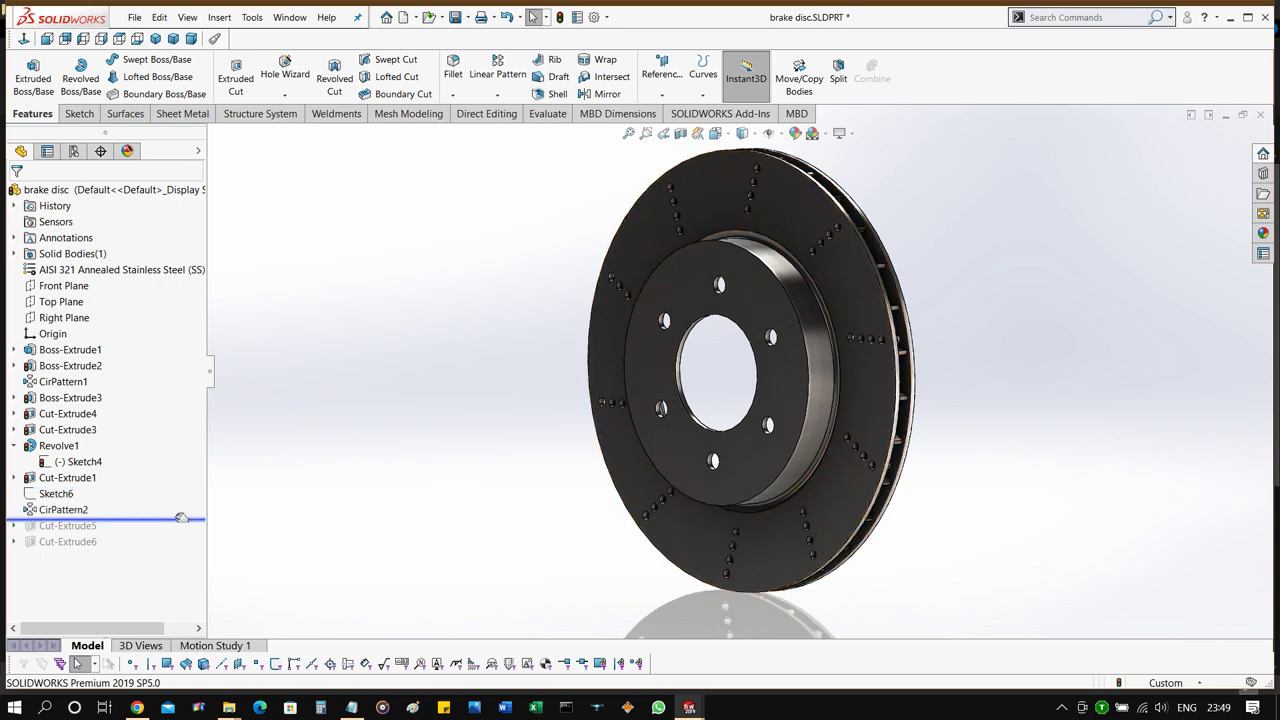
{"action": "left_click_drag", "start_coordinate": [181, 518], "coordinate": [181, 534]}
{"action": "scroll", "coordinate": [768, 385], "scroll_direction": "down", "scroll_amount": 8}
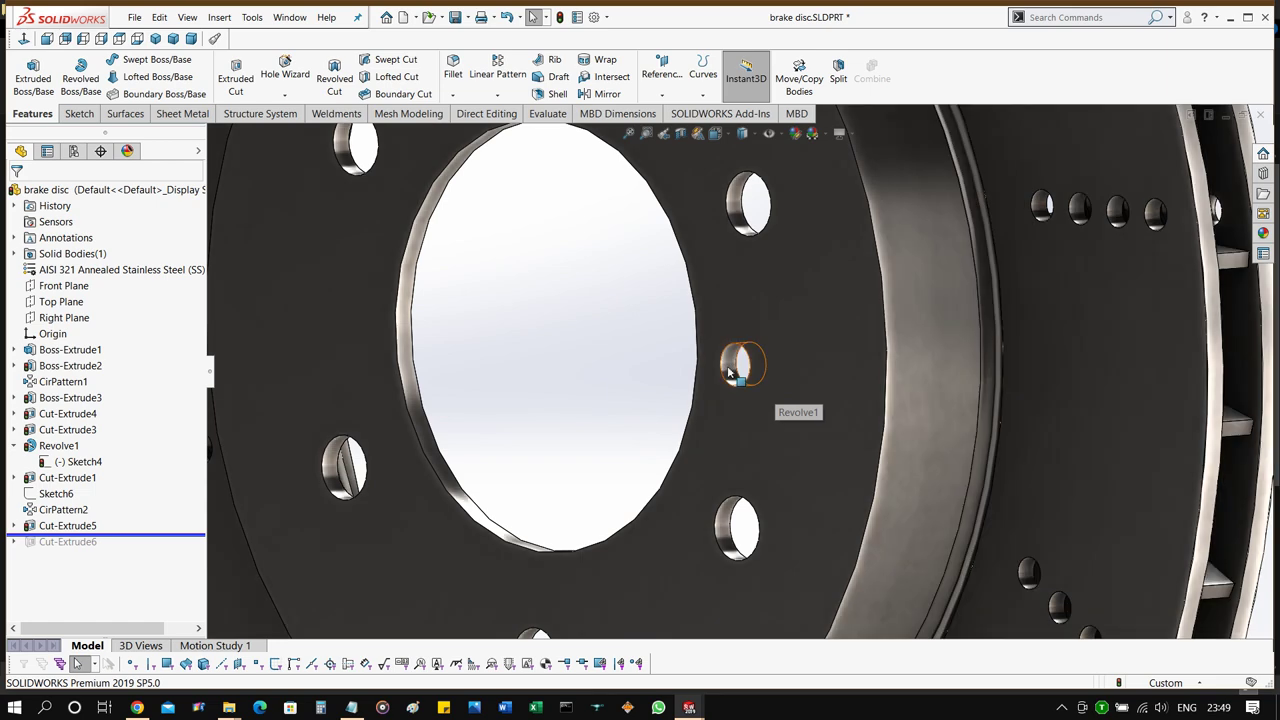
{"action": "scroll", "coordinate": [735, 372], "scroll_direction": "up", "scroll_amount": 8}
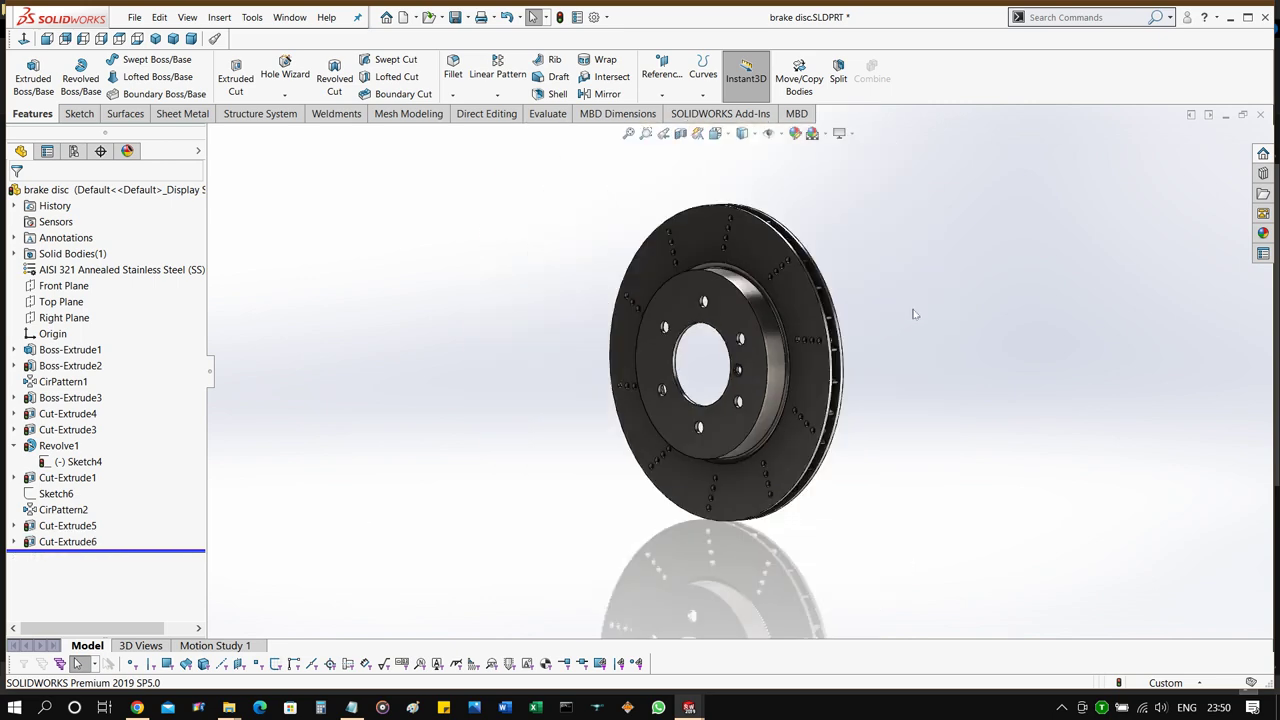
{"action": "middle_click_drag", "start_coordinate": [914, 312], "coordinate": [470, 410]}
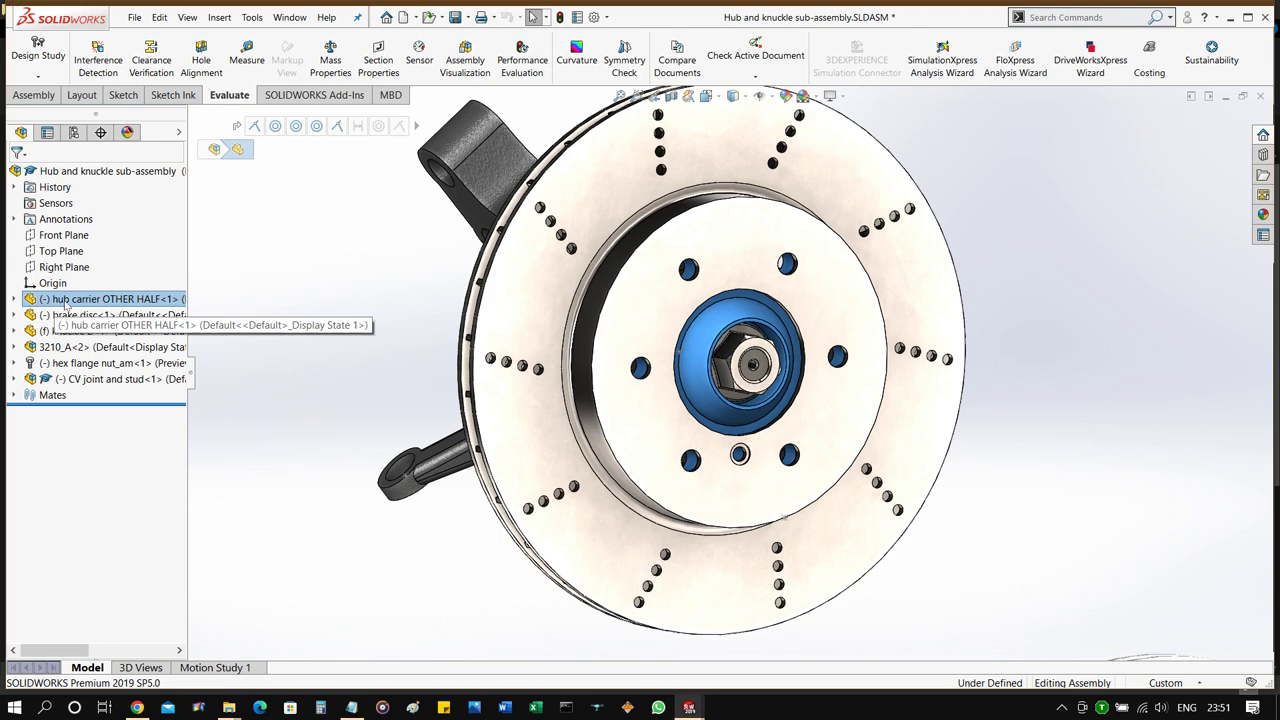
Open the hub carrier OTHER HALF part from the sub-assembly, view its flange from both sides and roll its history back to Boss-Extrude1.
{"action": "middle_click_drag", "start_coordinate": [724, 404], "coordinate": [840, 481]}
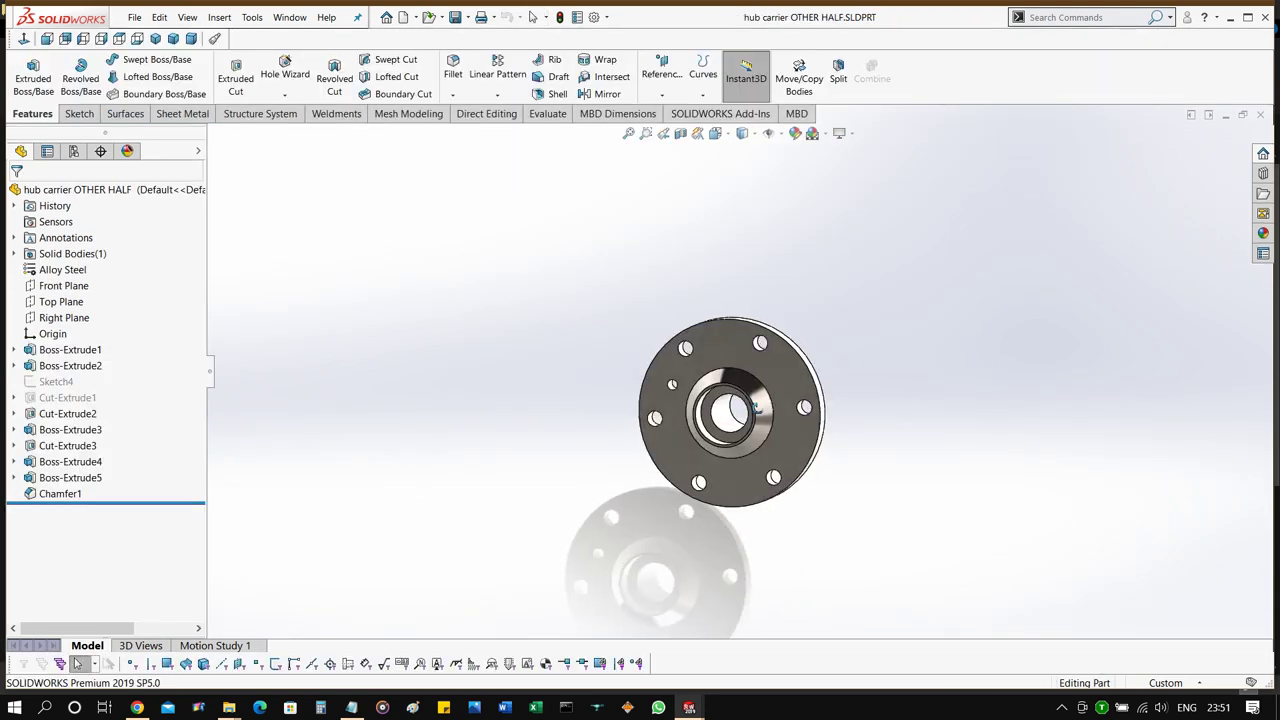
{"action": "key", "text": "ctrl+2"}
{"action": "scroll", "coordinate": [705, 475], "scroll_direction": "down", "scroll_amount": 4}
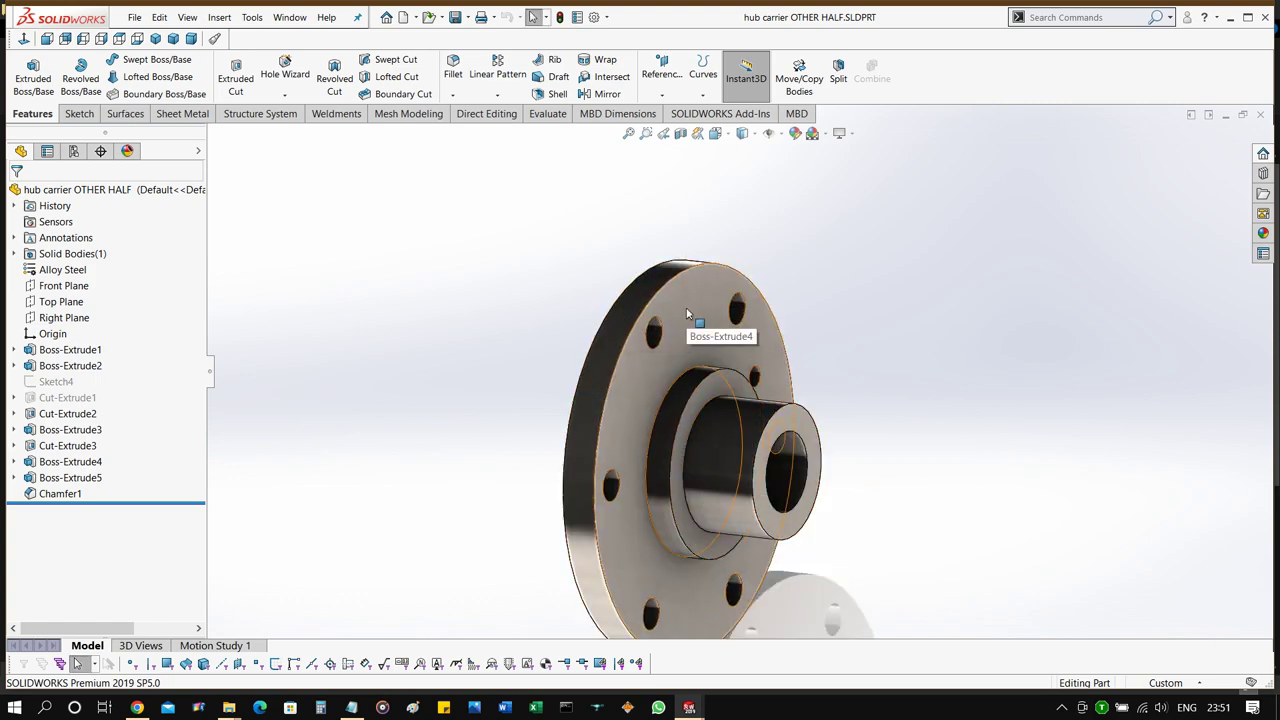
{"action": "middle_click_drag", "start_coordinate": [651, 357], "coordinate": [829, 466]}
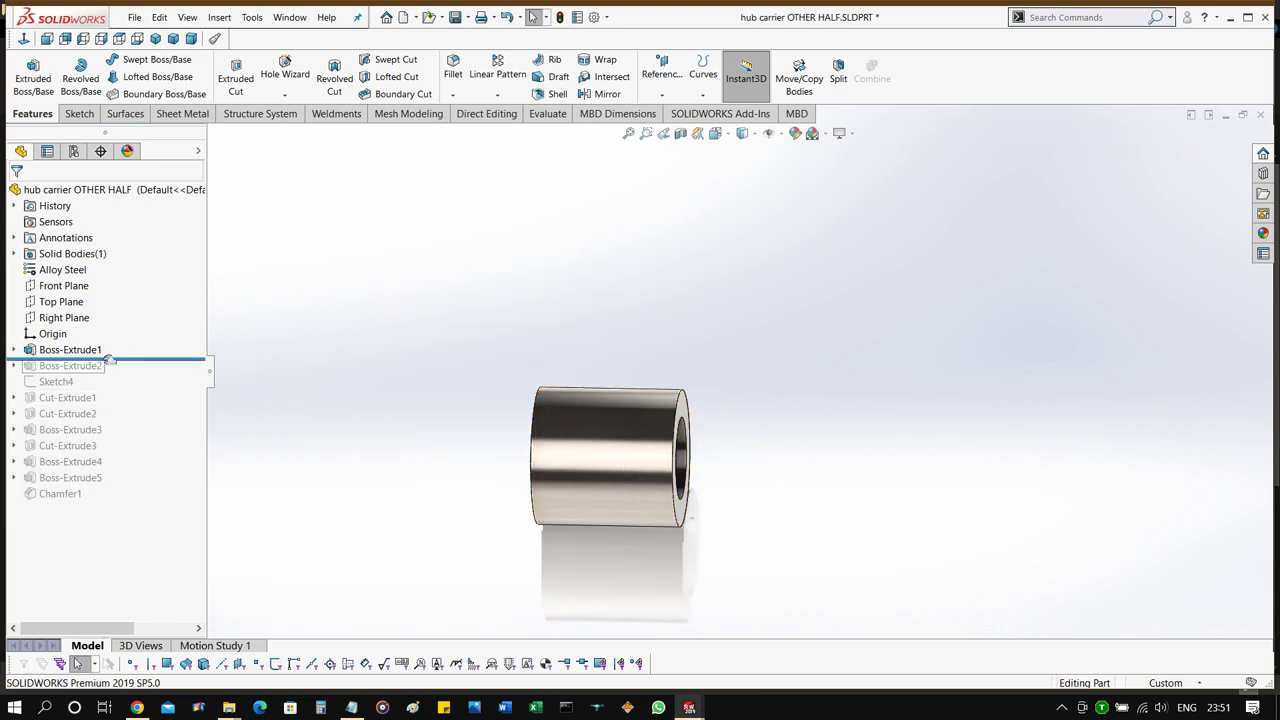
Roll the hub carrier's history forward through Boss-Extrude2, Cut-Extrude2, Boss-Extrude3 and Cut-Extrude3, inspecting the small hole in the flange.
{"action": "left_click_drag", "start_coordinate": [108, 358], "coordinate": [124, 405]}
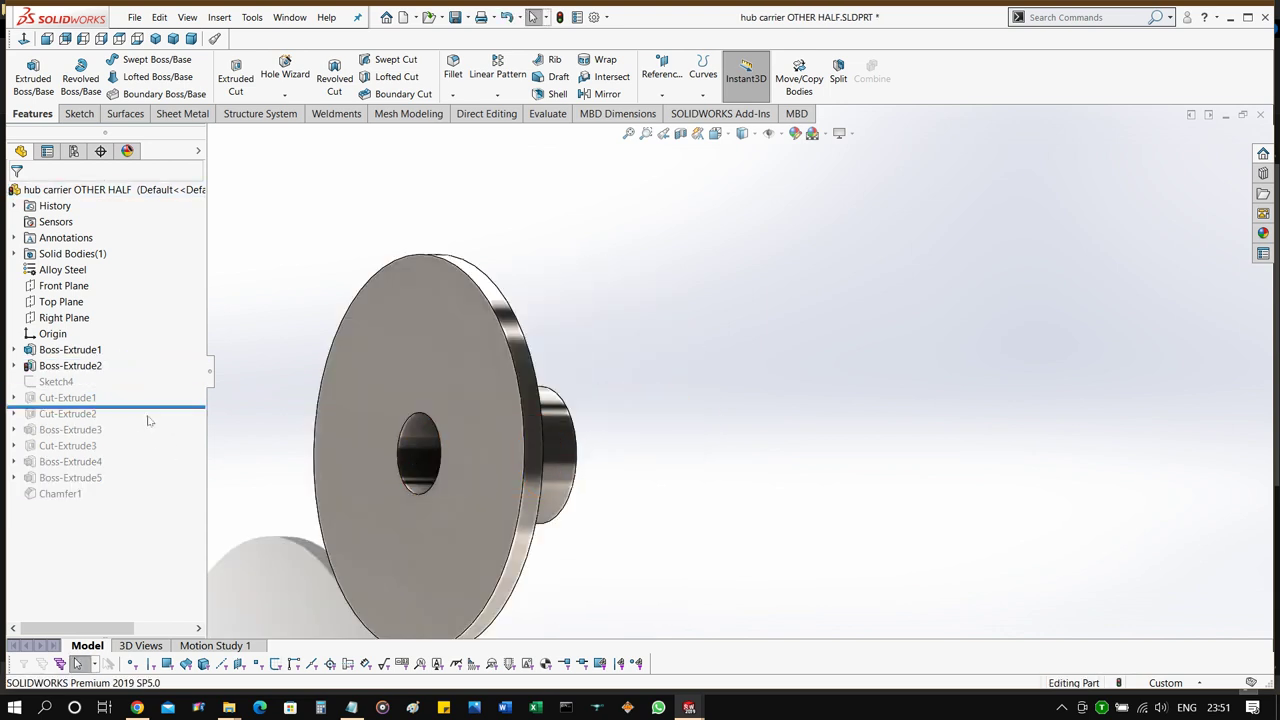
{"action": "key", "text": "Down"}
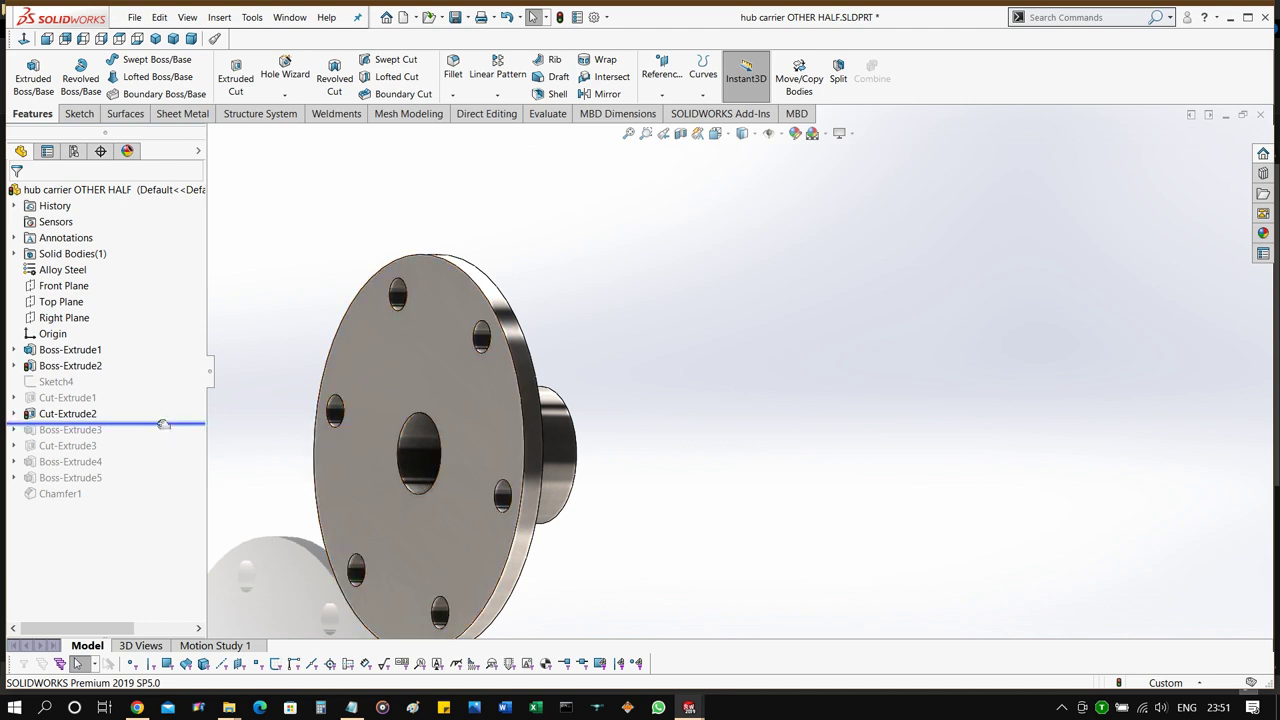
{"action": "left_click_drag", "start_coordinate": [161, 427], "coordinate": [162, 444]}
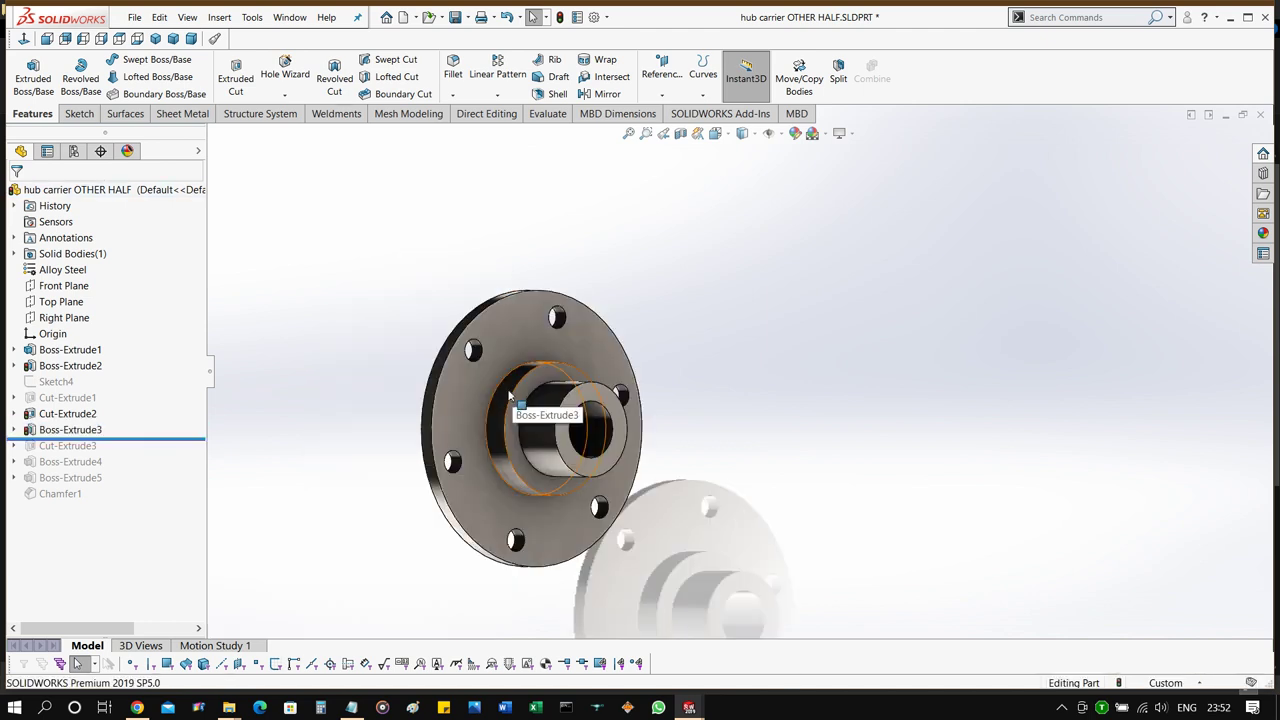
{"action": "left_click_drag", "start_coordinate": [174, 440], "coordinate": [174, 457]}
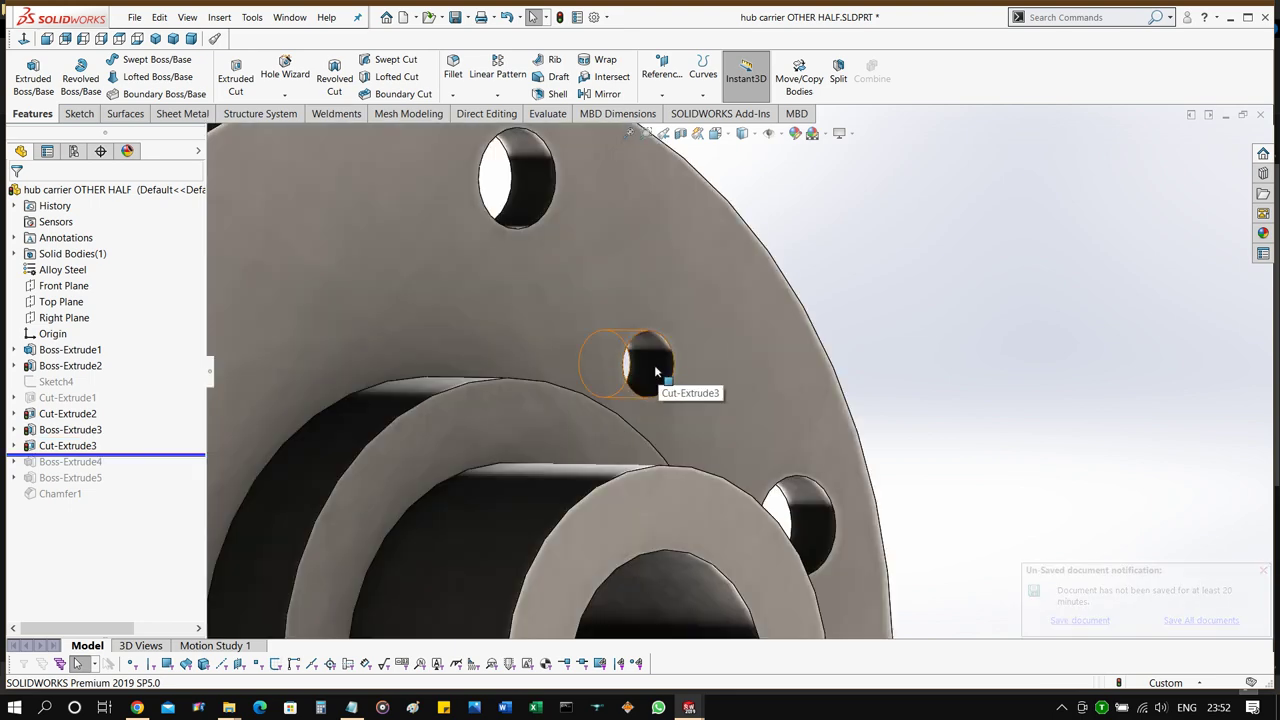
{"action": "scroll", "coordinate": [660, 370], "scroll_direction": "up", "scroll_amount": 6}
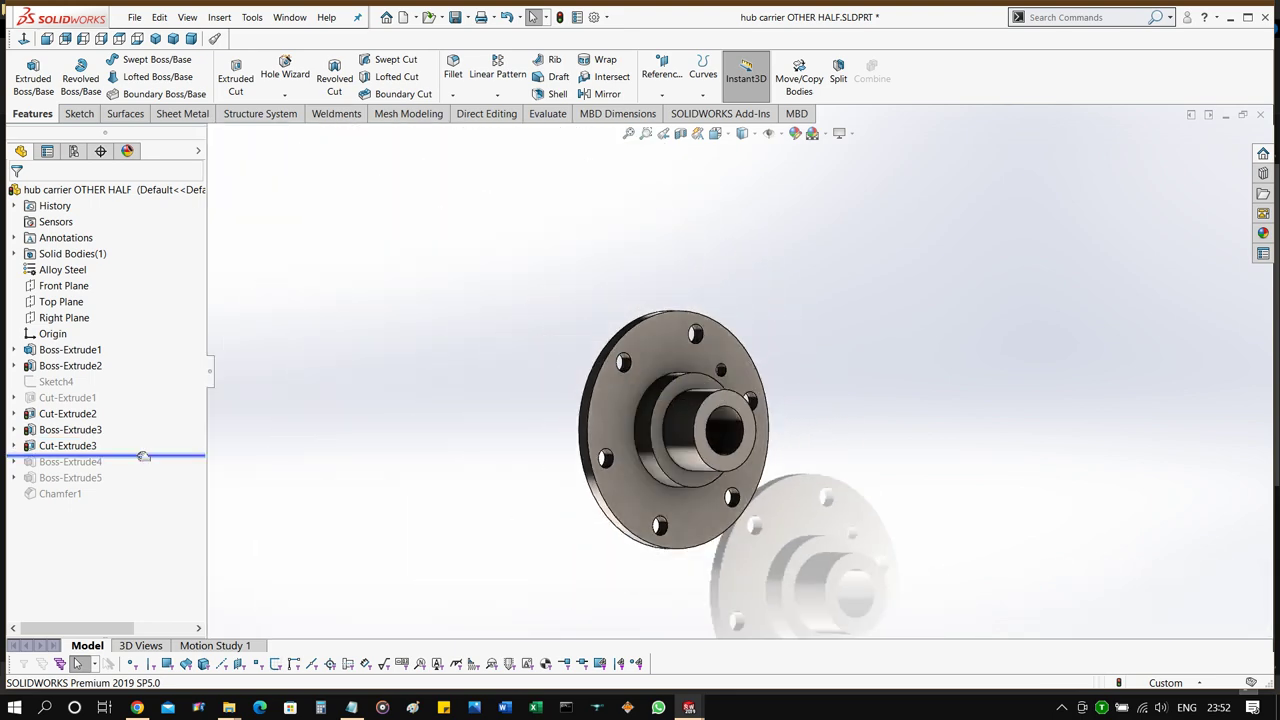
Roll the hub carrier's history forward through Boss-Extrude4, Boss-Extrude5 and Chamfer1, inspecting the collar on the flange face.
{"action": "mouse_move", "coordinate": [143, 456]}
{"action": "left_mouse_down"}
{"action": "mouse_move", "coordinate": [118, 480]}
{"action": "mouse_move", "coordinate": [140, 481]}
{"action": "left_mouse_up"}
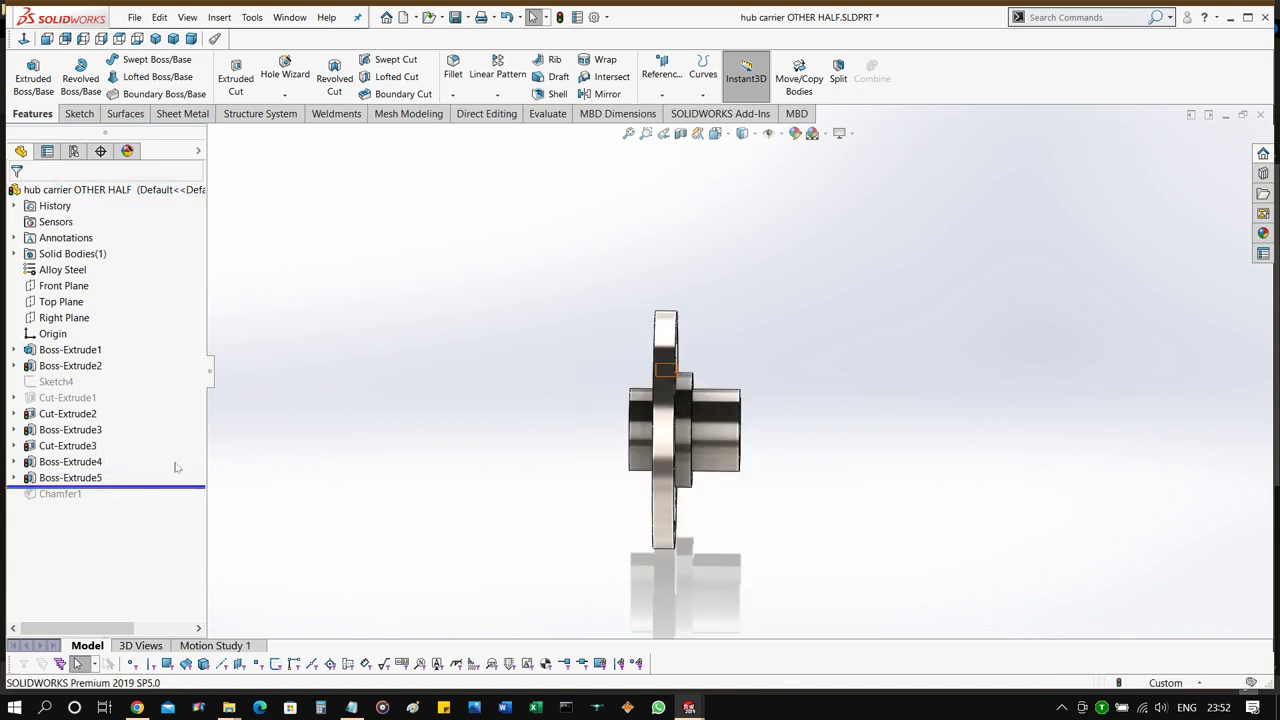
{"action": "middle_click_drag", "start_coordinate": [496, 393], "coordinate": [666, 436]}
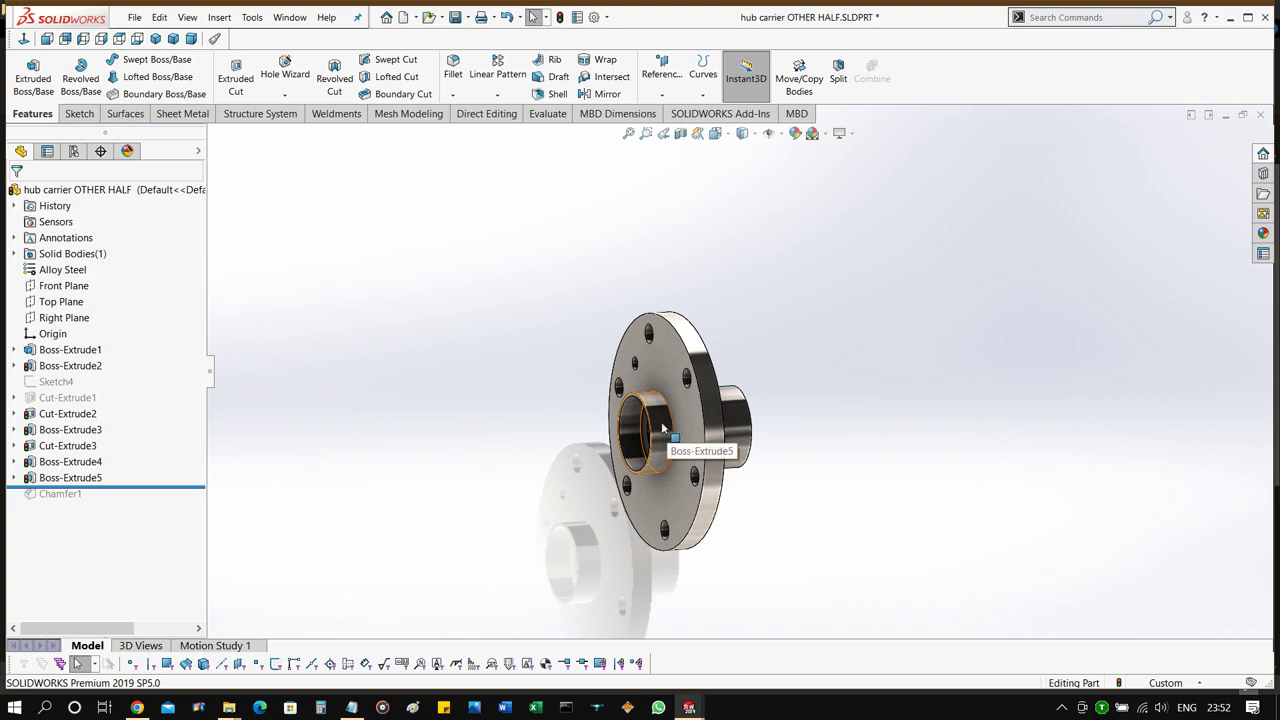
{"action": "scroll", "coordinate": [660, 450], "scroll_direction": "down", "scroll_amount": 5}
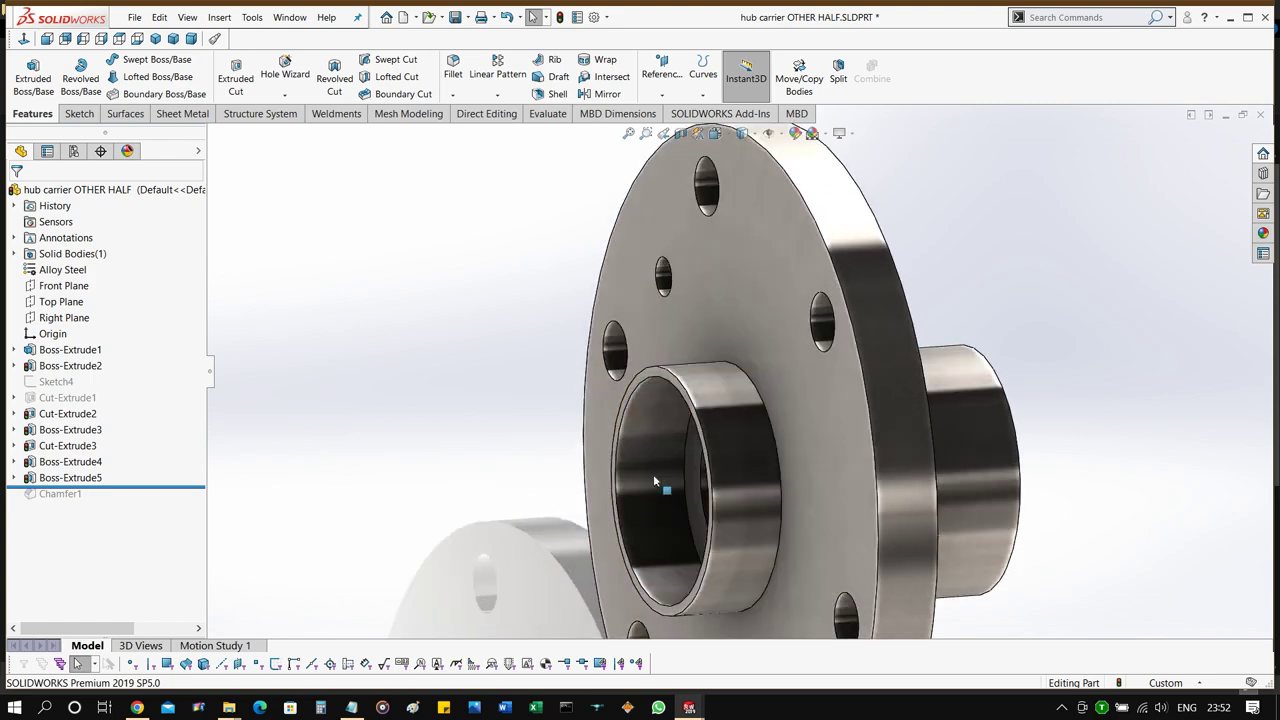
{"action": "left_click_drag", "start_coordinate": [131, 486], "coordinate": [131, 502]}
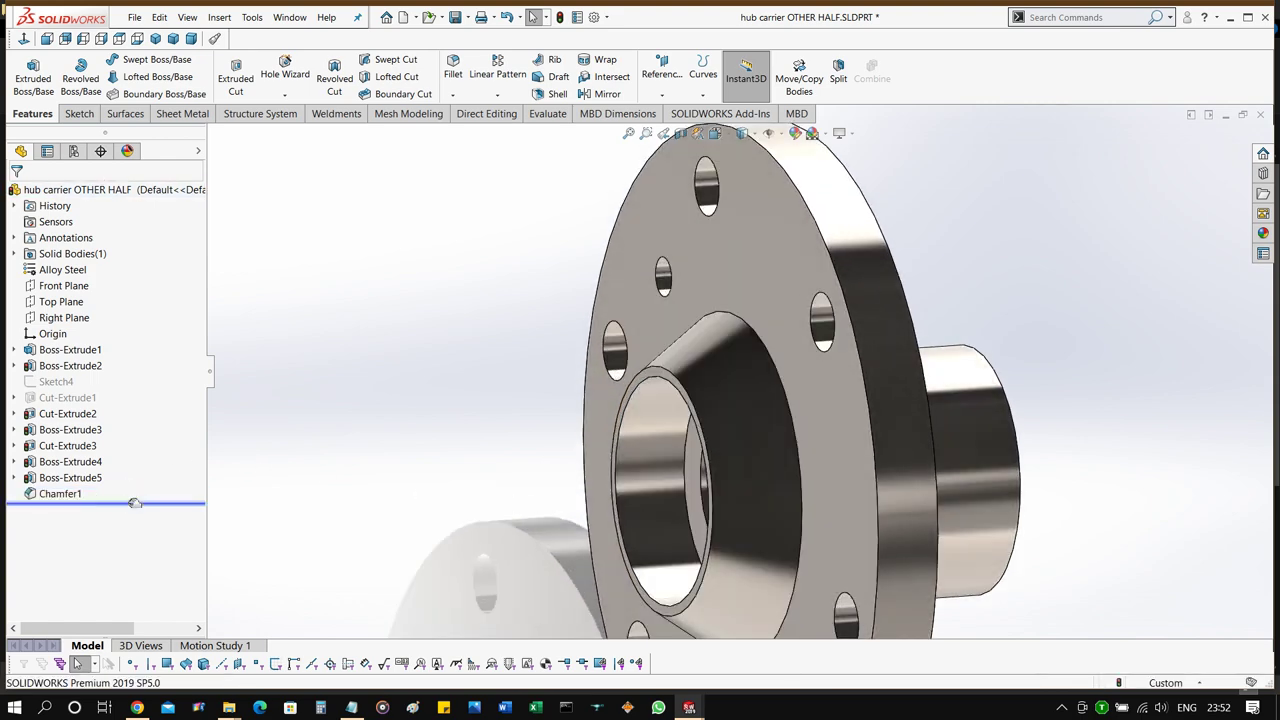
{"action": "scroll", "coordinate": [481, 401], "scroll_direction": "up", "scroll_amount": 5}
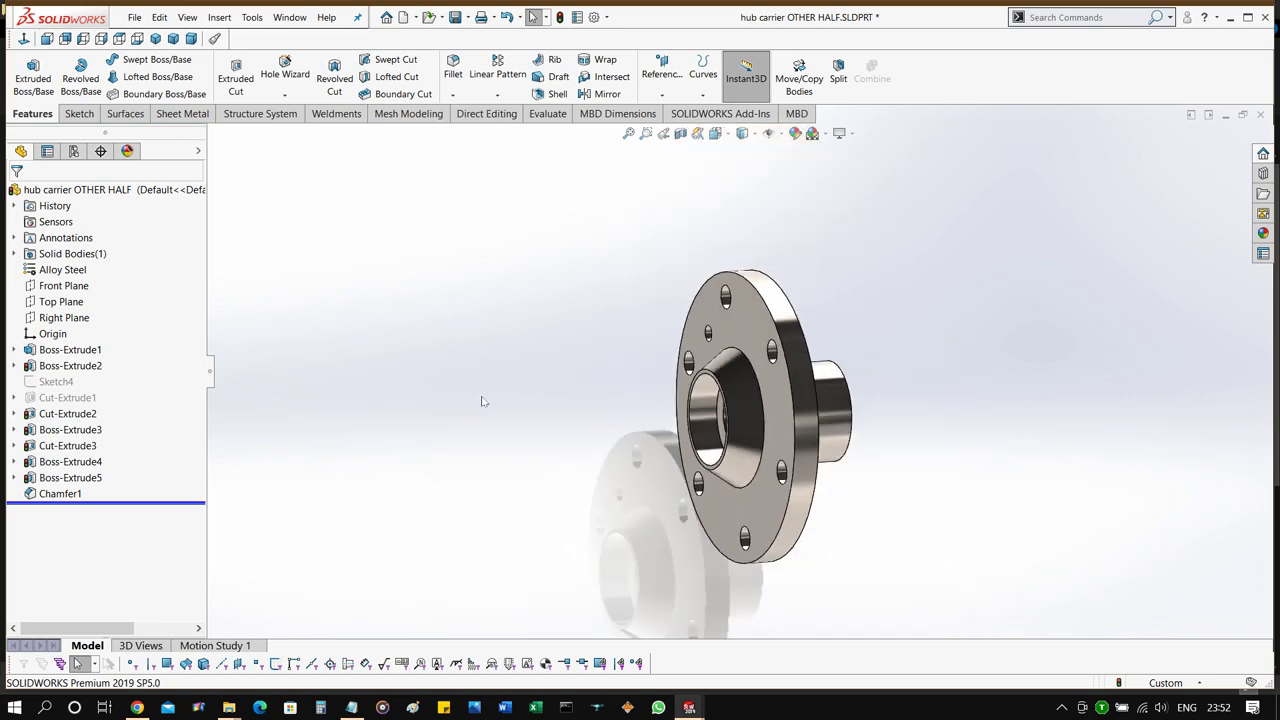
{"action": "middle_click_drag", "start_coordinate": [917, 354], "coordinate": [775, 378]}
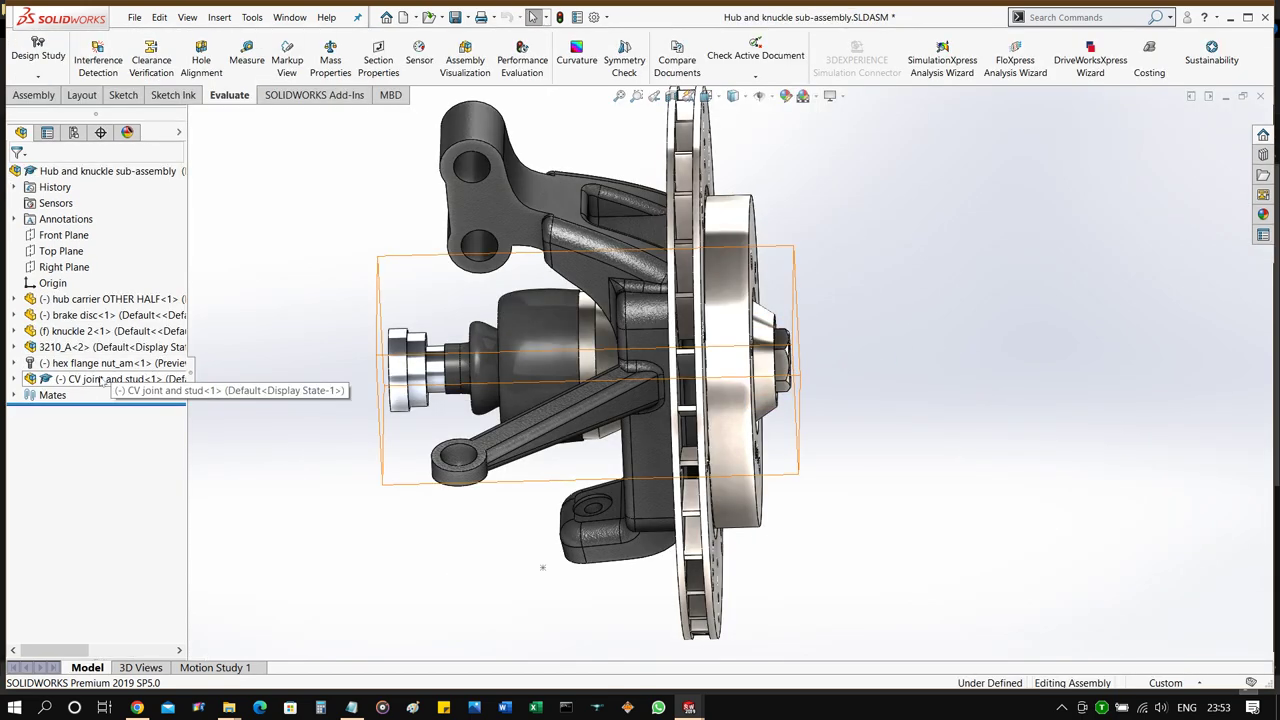
Open the CV joint and stud subassembly from the hub and knuckle sub-assembly and inspect its threaded end, splined shaft and boot.
{"action": "left_click", "coordinate": [101, 381]}
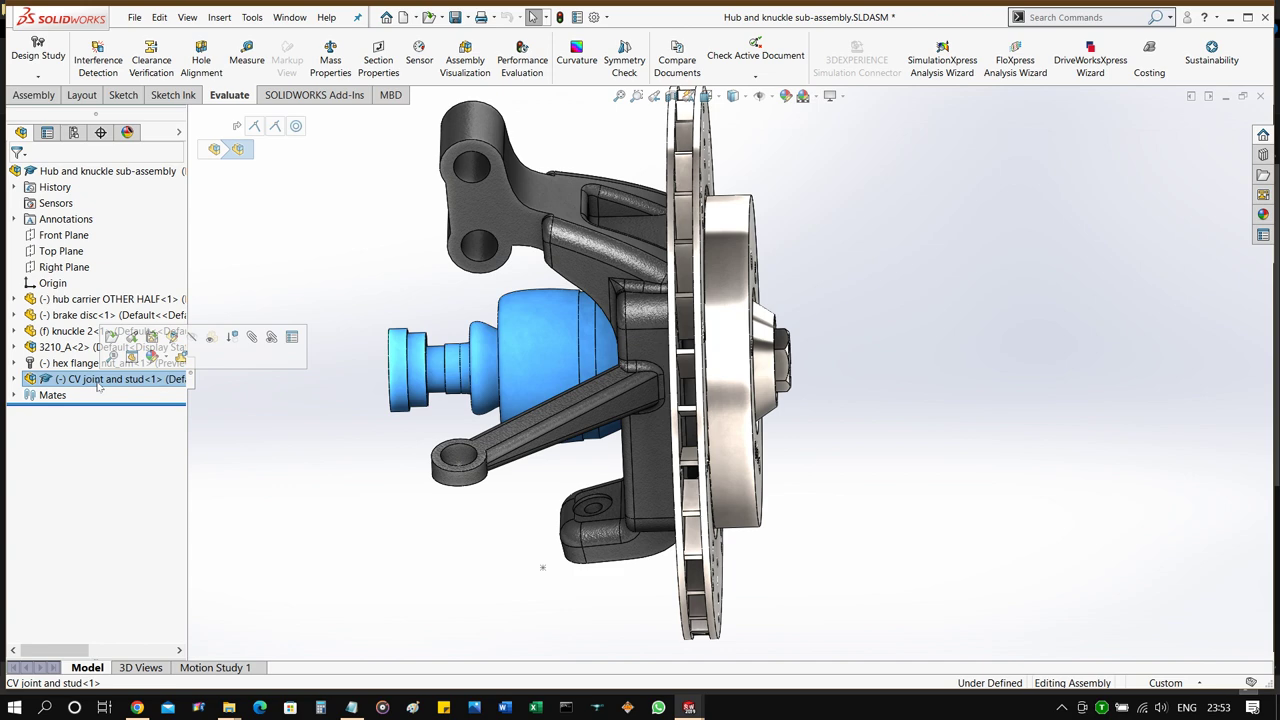
{"action": "right_click", "coordinate": [98, 385]}
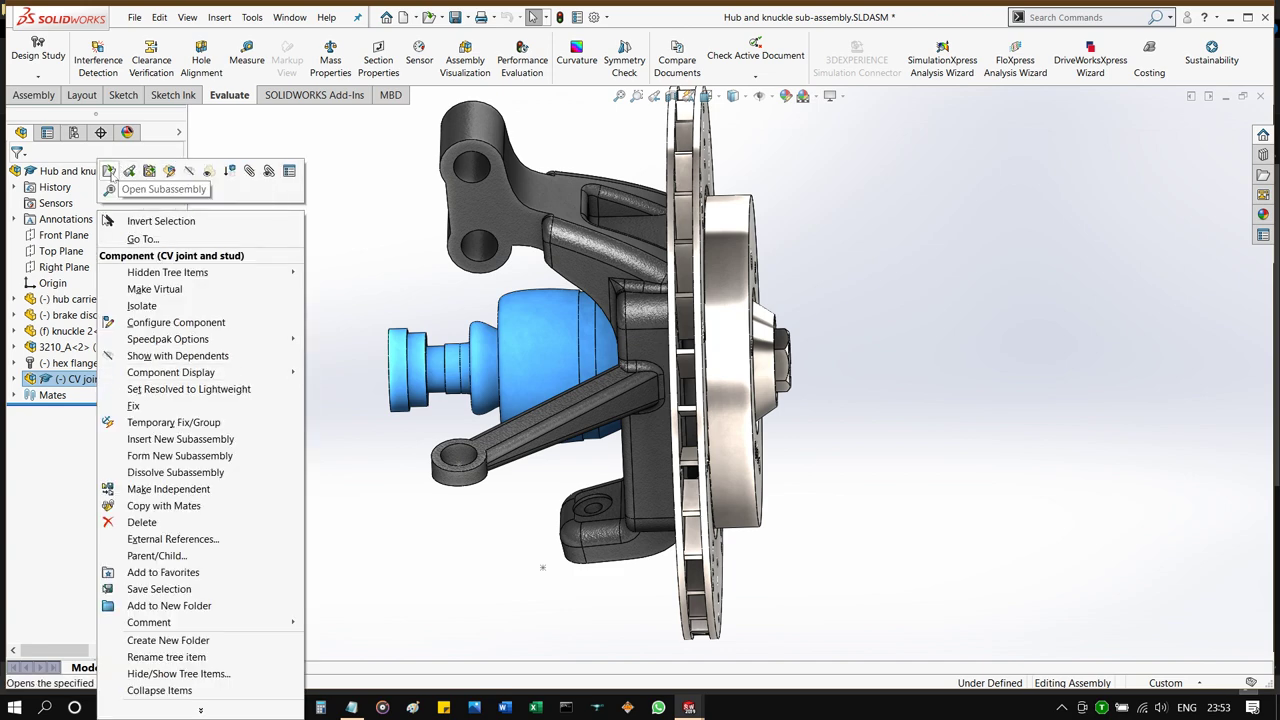
{"action": "left_click", "coordinate": [110, 172]}
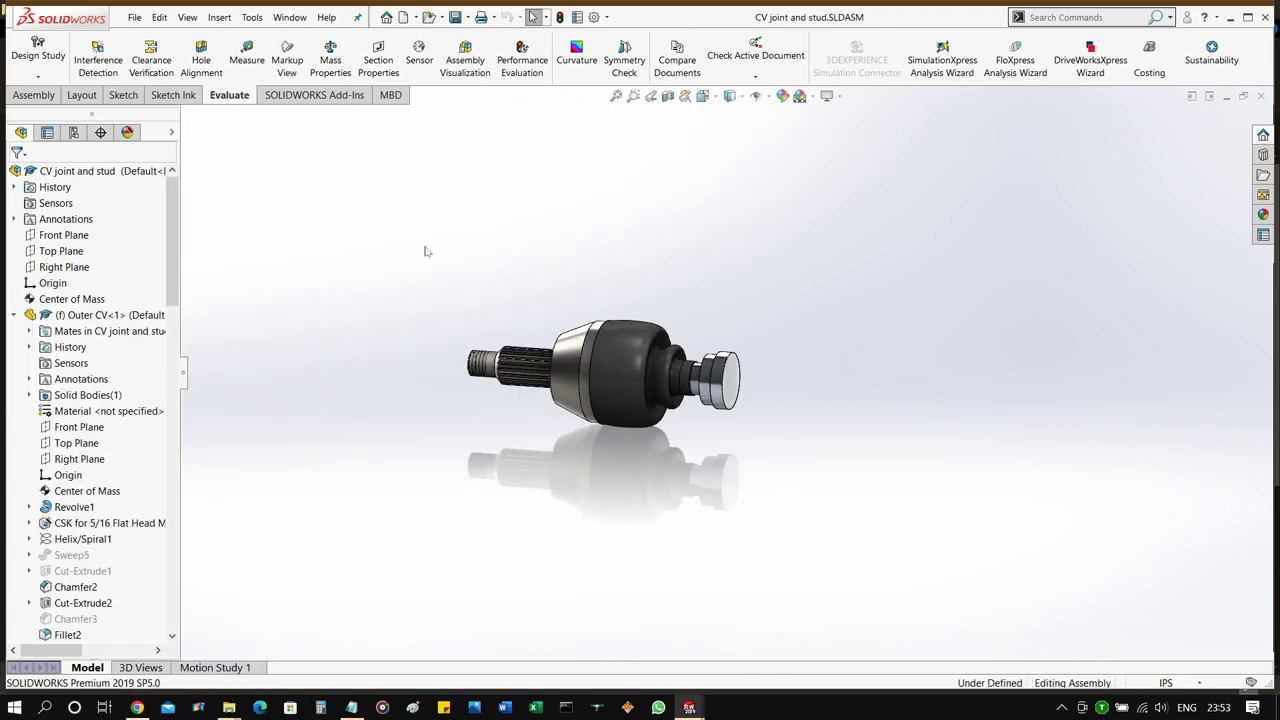
{"action": "scroll", "coordinate": [521, 385], "scroll_direction": "down", "scroll_amount": 5}
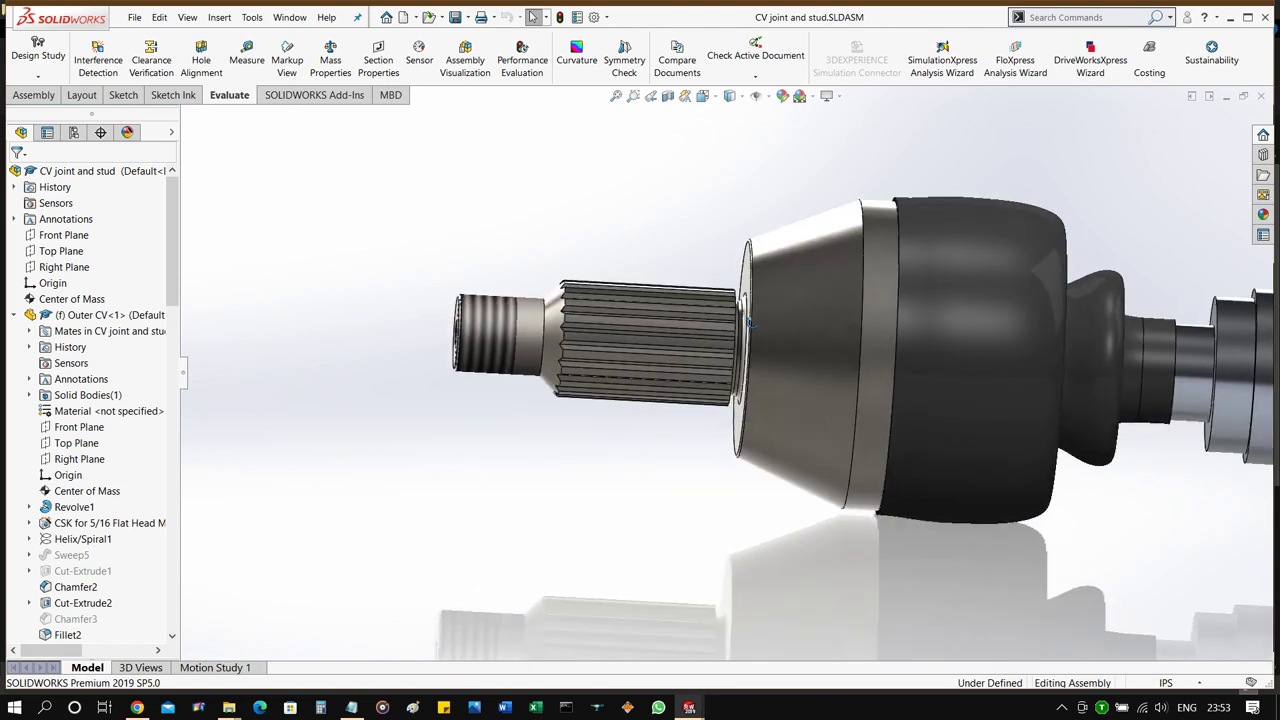
{"action": "middle_click_drag", "start_coordinate": [645, 362], "coordinate": [705, 345]}
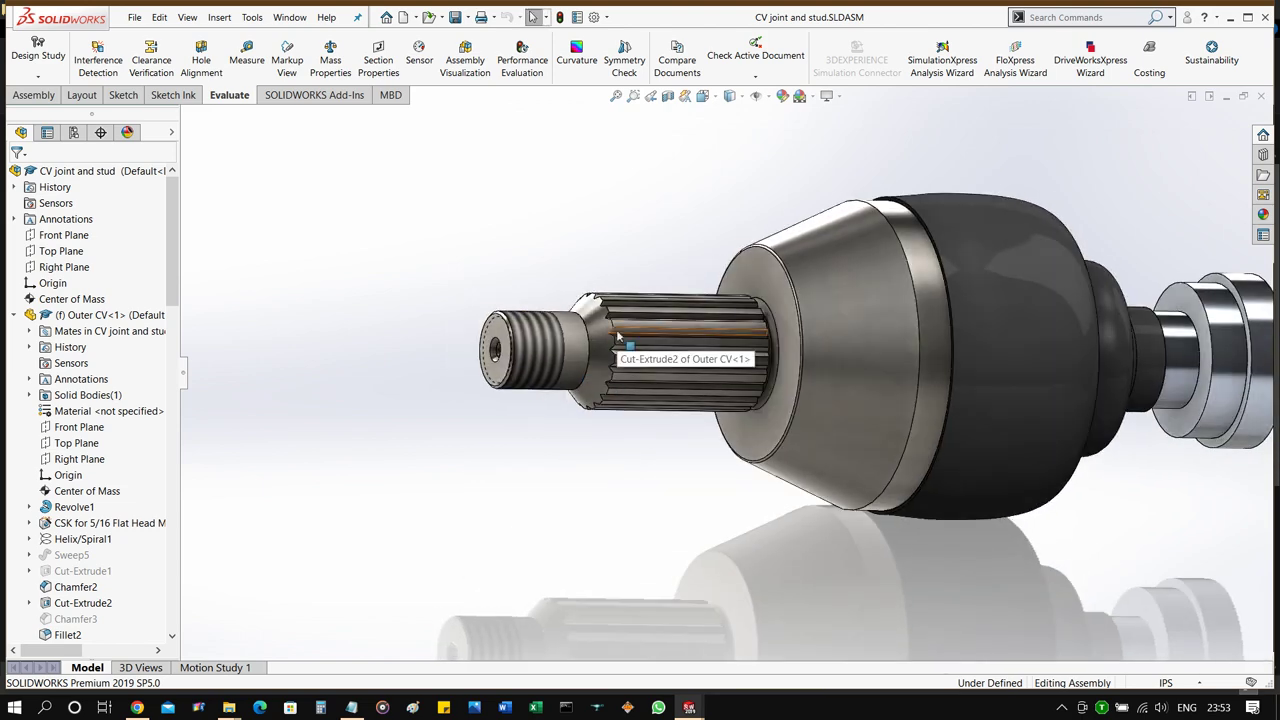
{"action": "middle_click_drag", "start_coordinate": [814, 357], "coordinate": [979, 271]}
{"action": "scroll", "coordinate": [985, 345], "scroll_direction": "up", "scroll_amount": 5}
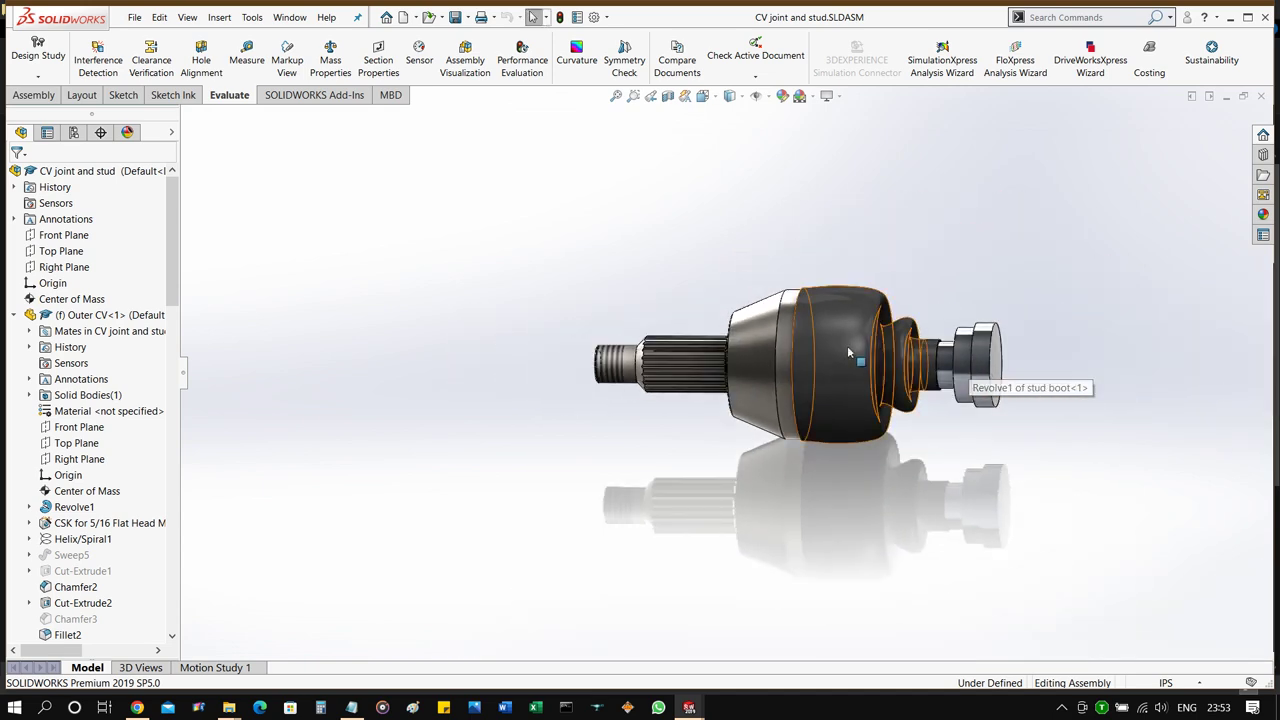
Open the stud boot part, examine Sketch1 of Revolve1 in edit mode and exit the sketch.
{"action": "left_click", "coordinate": [846, 348]}
{"action": "left_click", "coordinate": [905, 269]}
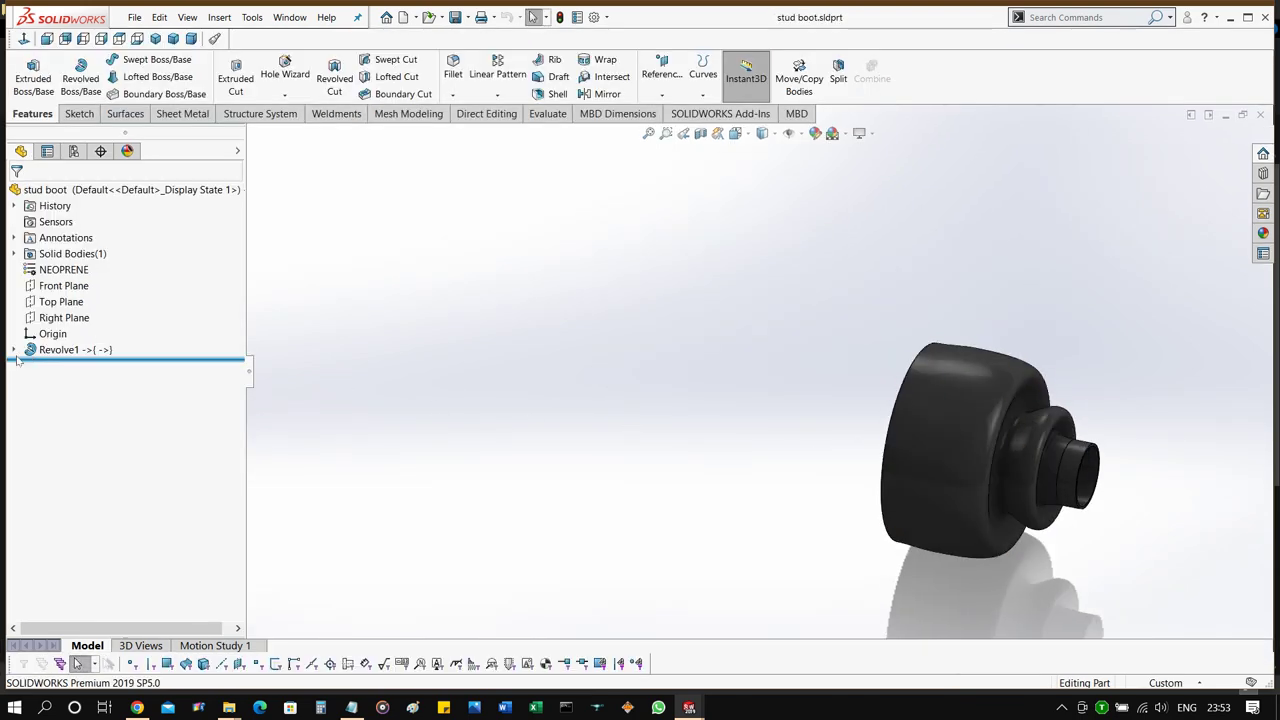
{"action": "left_click", "coordinate": [14, 350]}
{"action": "right_click", "coordinate": [95, 367]}
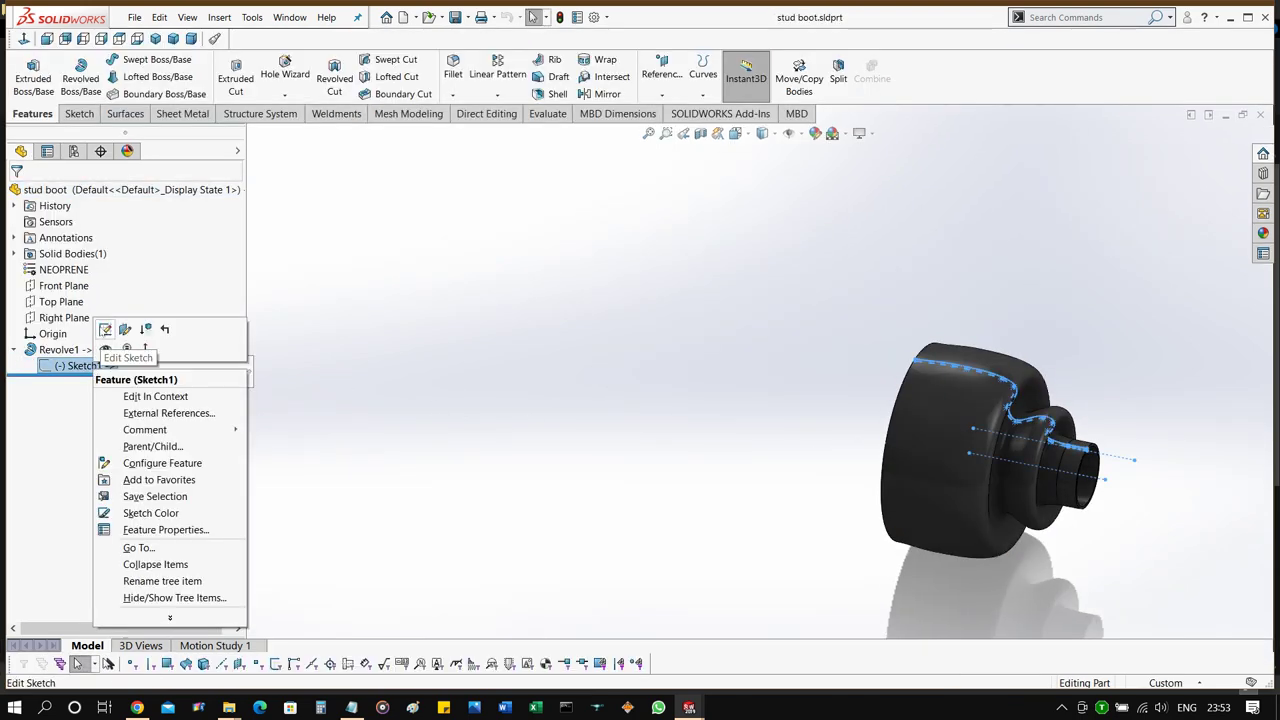
{"action": "left_click", "coordinate": [105, 329]}
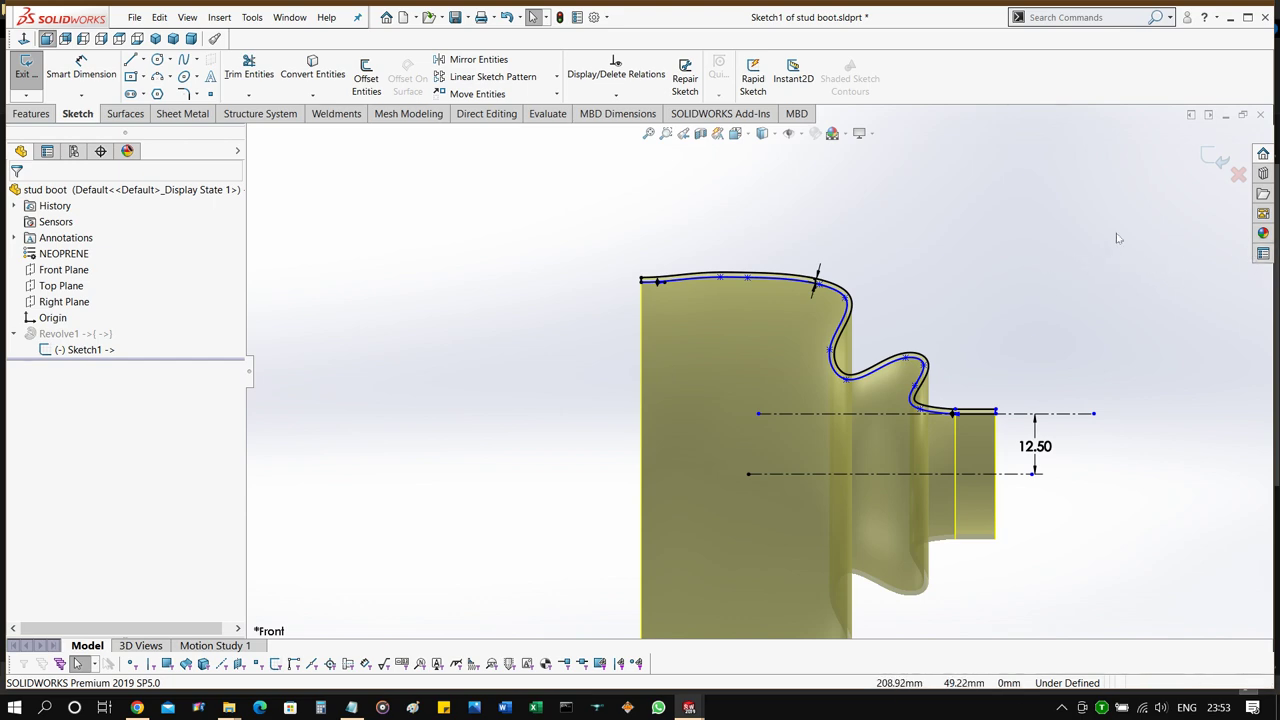
{"action": "left_click", "coordinate": [1222, 162]}
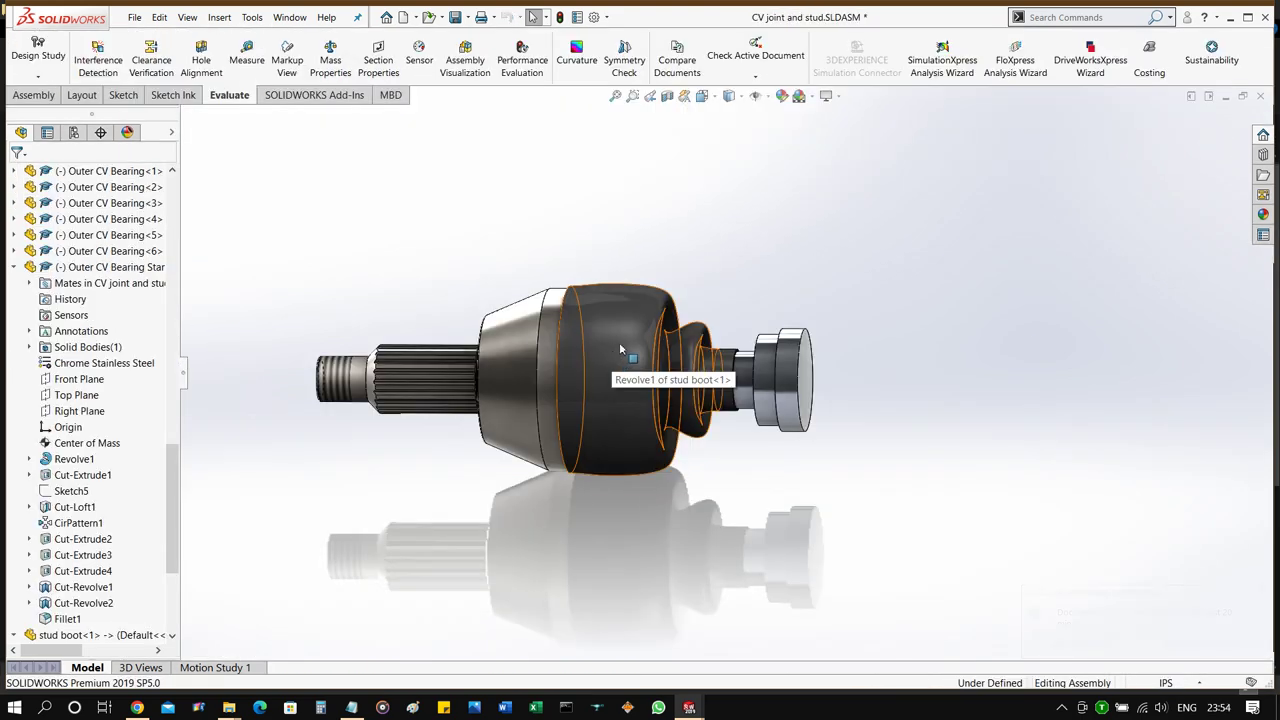
Hide the stud boot in the CV joint and stud assembly and inspect the bearings around the shaft inside the housing.
{"action": "left_click", "coordinate": [620, 350]}
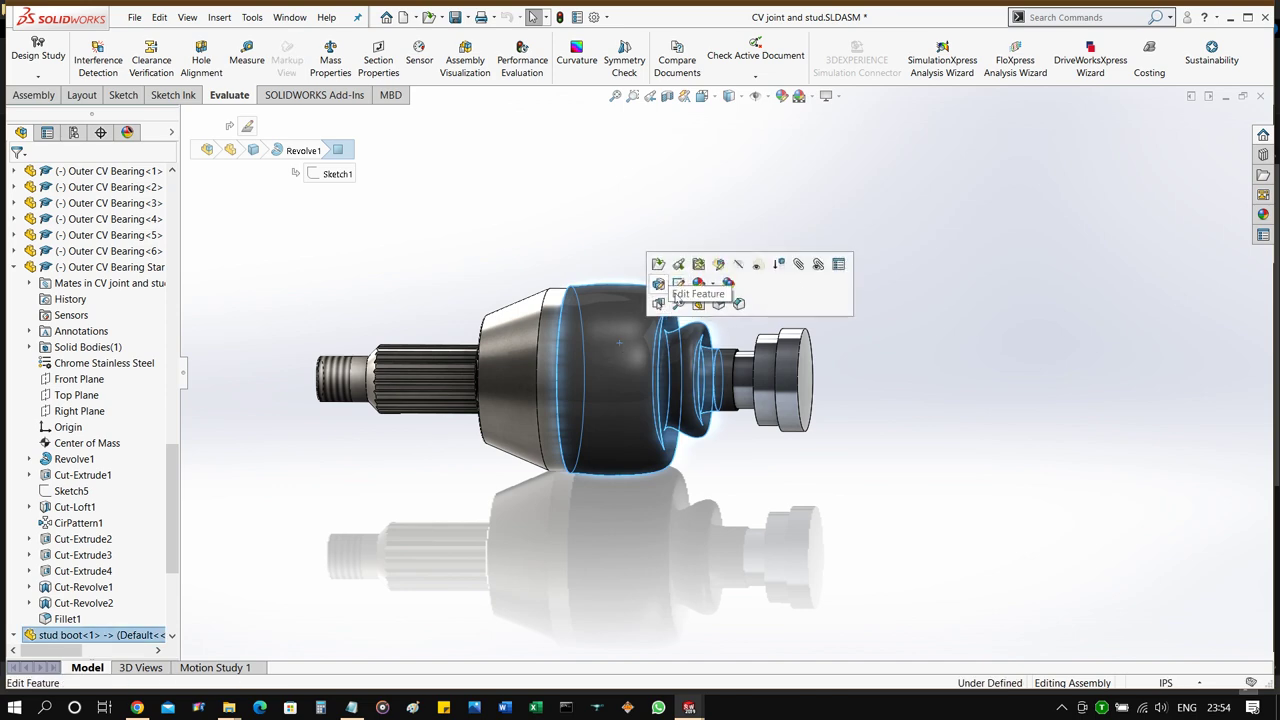
{"action": "left_click", "coordinate": [741, 265]}
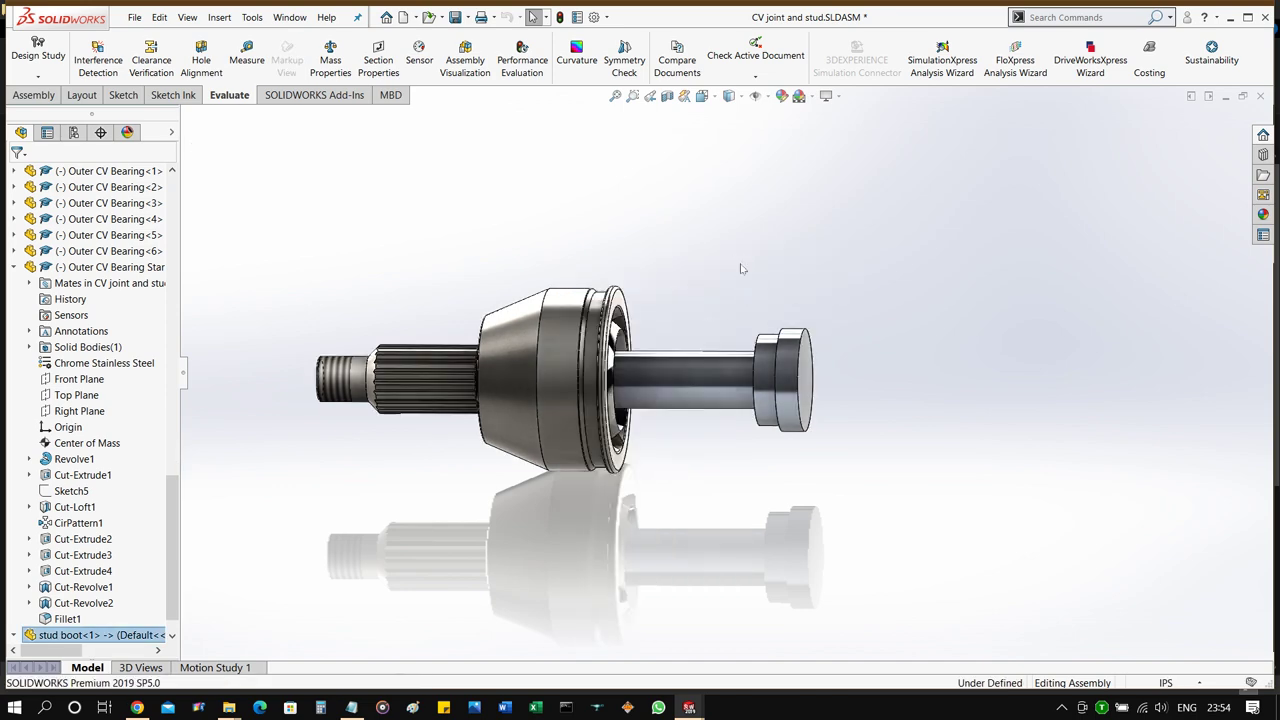
{"action": "middle_click_drag", "start_coordinate": [766, 261], "coordinate": [614, 371]}
{"action": "scroll", "coordinate": [645, 374], "scroll_direction": "down", "scroll_amount": 5}
{"action": "scroll", "coordinate": [648, 375], "scroll_direction": "down", "scroll_amount": 3}
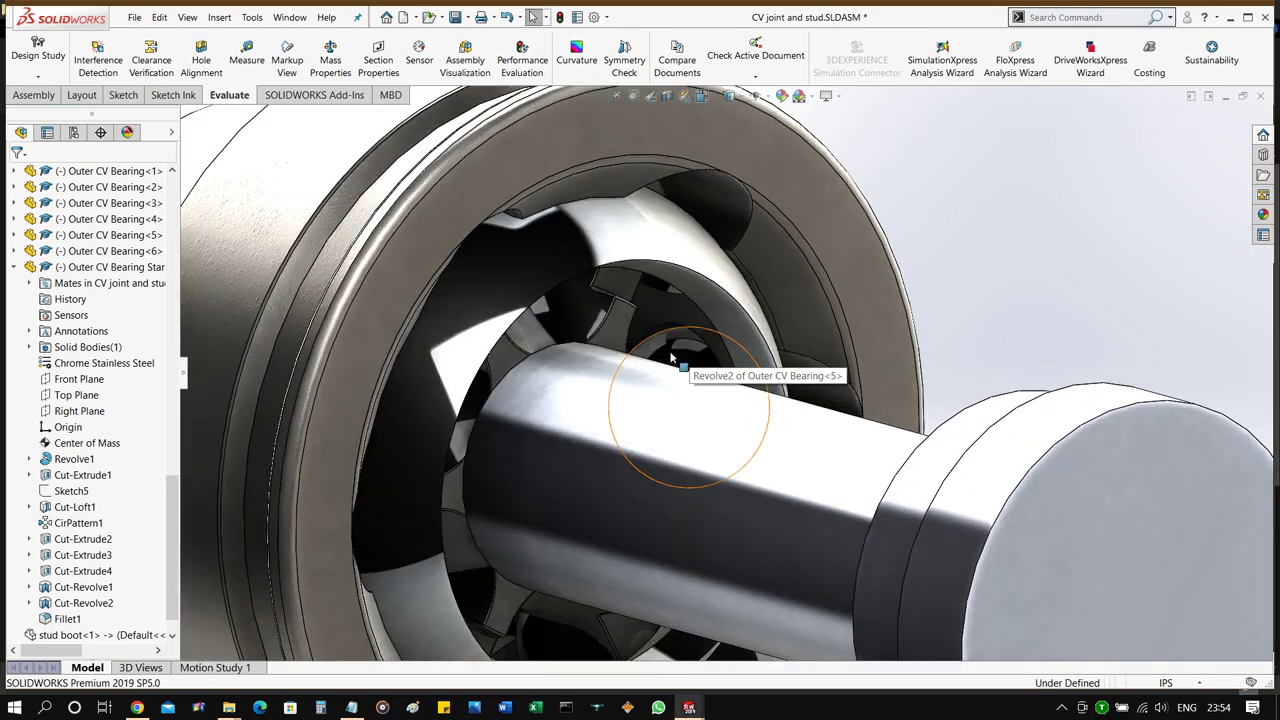
{"action": "scroll", "coordinate": [665, 355], "scroll_direction": "up", "scroll_amount": 6}
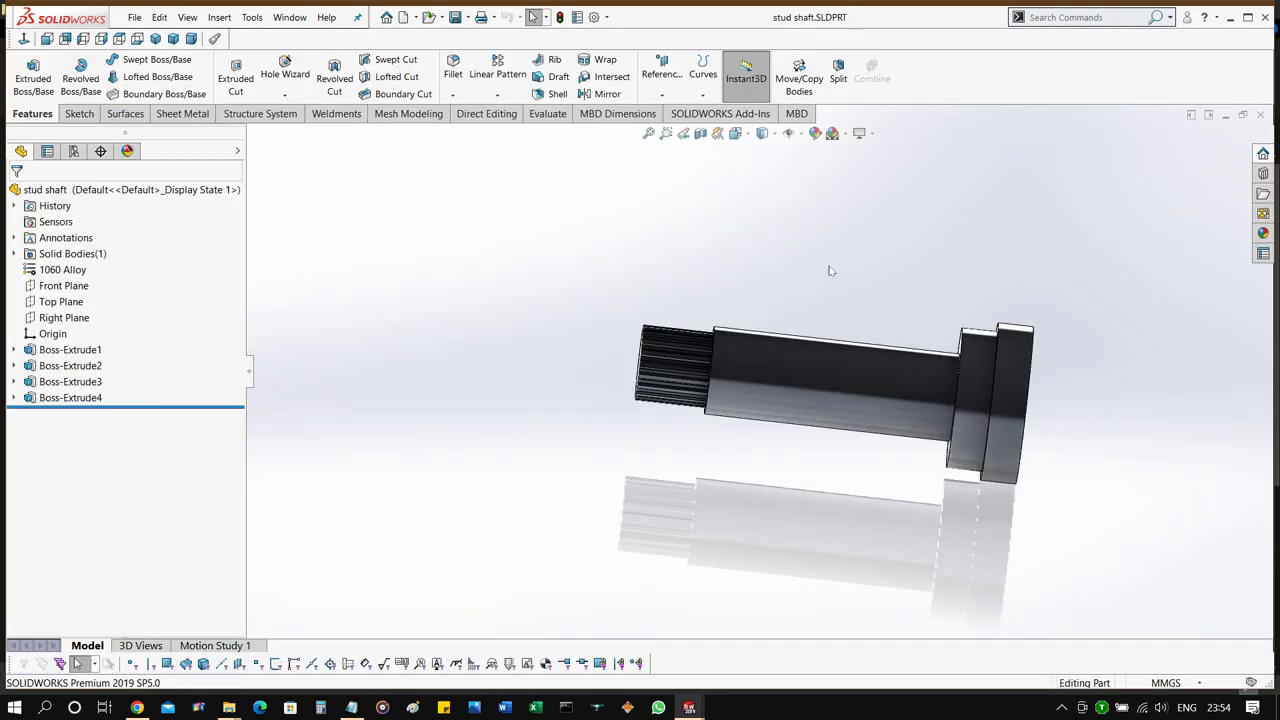
Open the stud shaft part and examine its splined end and Sketch1 of Boss-Extrude1 in a view normal to the sketch.
{"action": "middle_click_drag", "start_coordinate": [829, 271], "coordinate": [925, 518]}
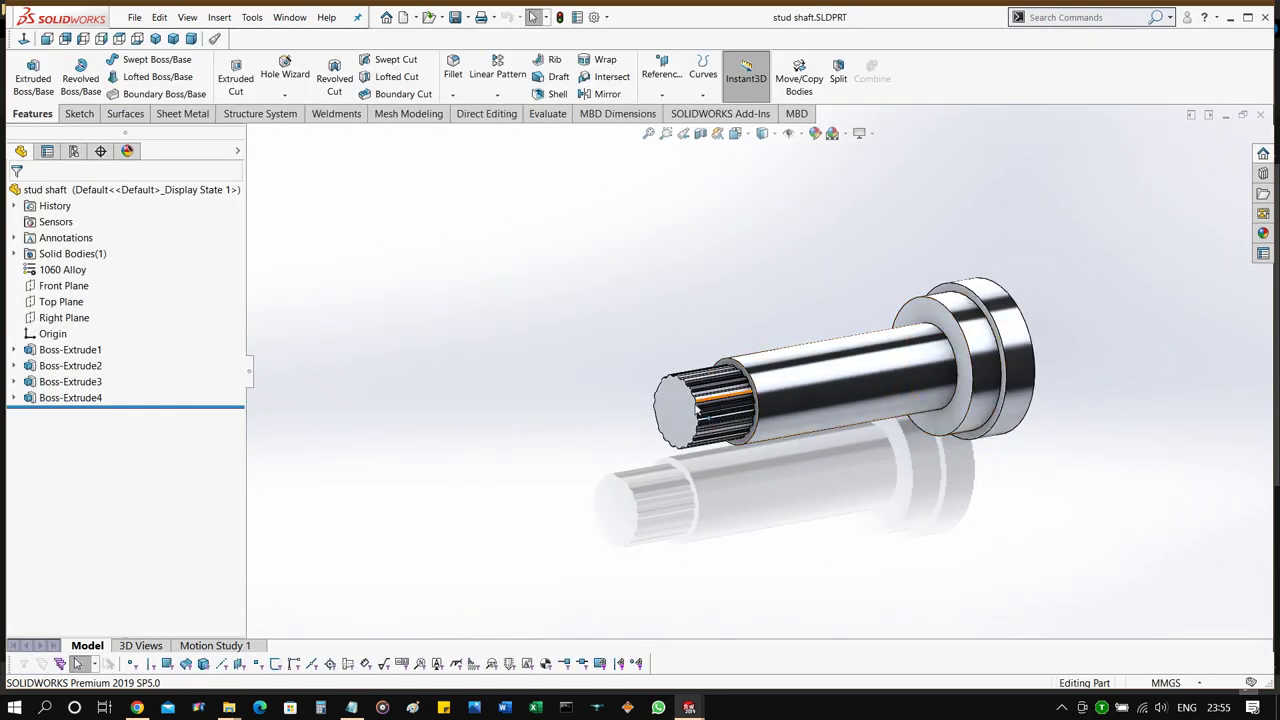
{"action": "scroll", "coordinate": [712, 400], "scroll_direction": "down", "scroll_amount": 5}
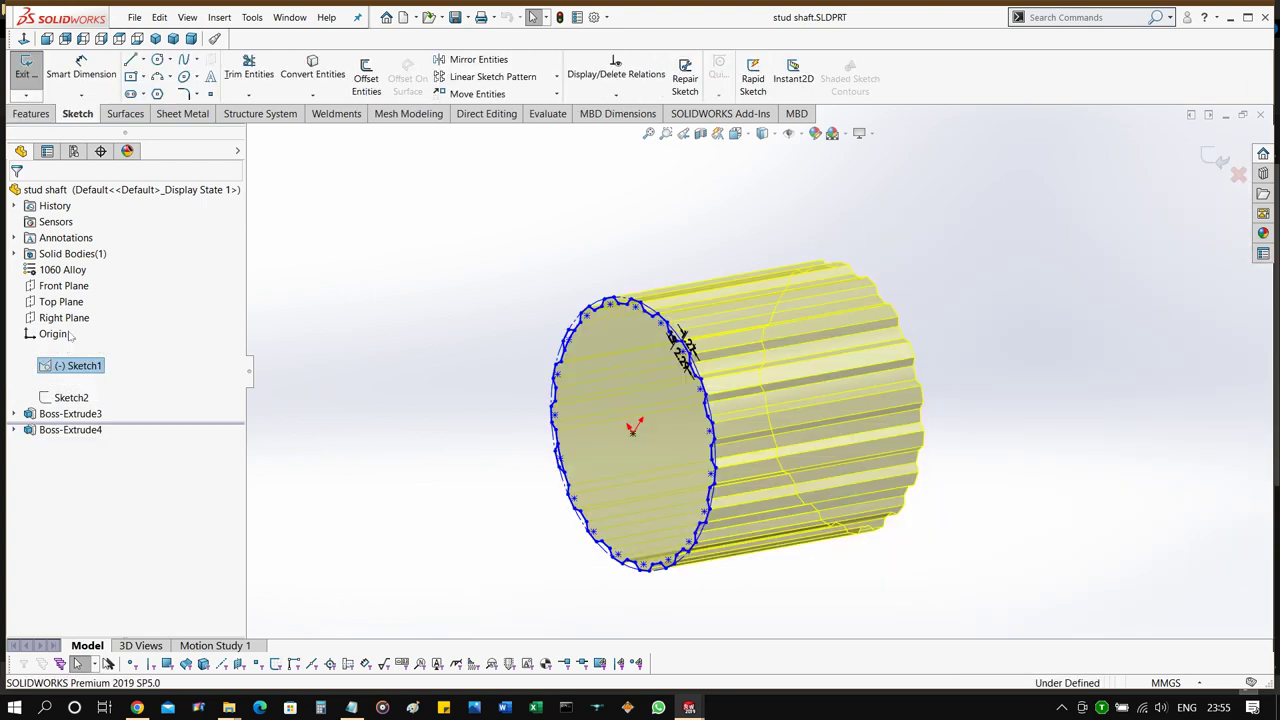
{"action": "key", "text": "space"}
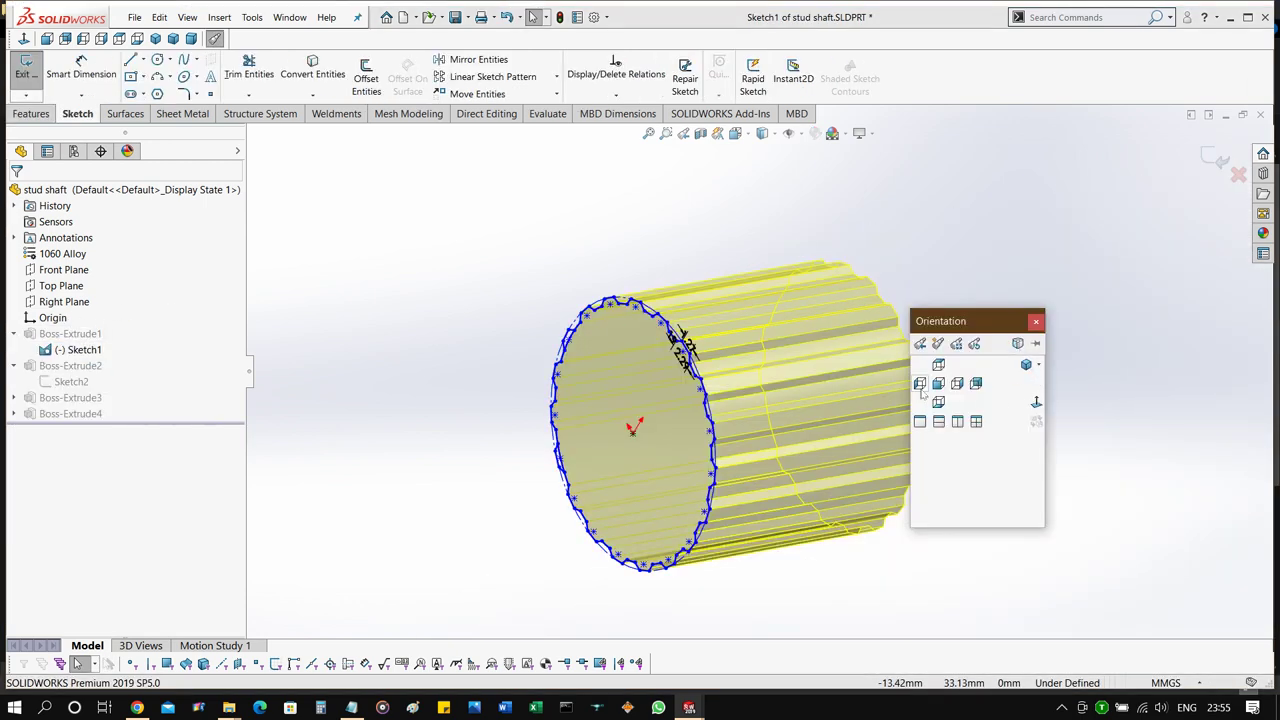
{"action": "left_click", "coordinate": [1036, 404]}
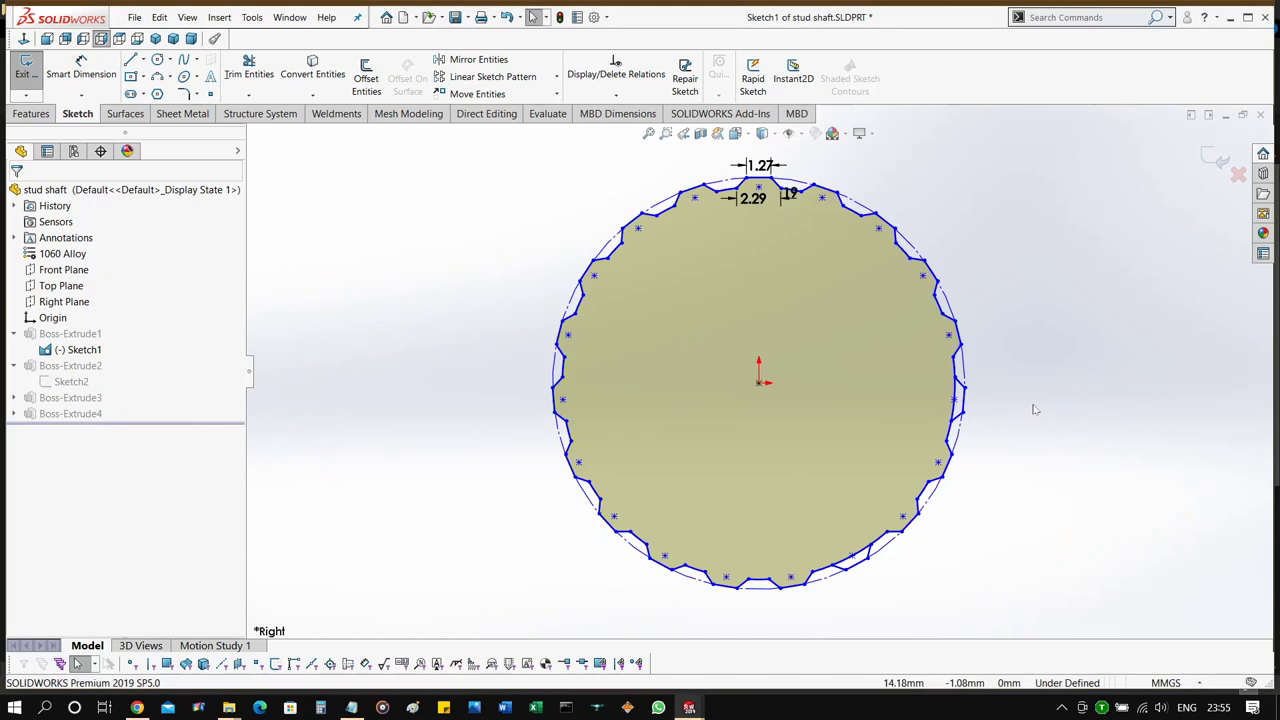
{"action": "scroll", "coordinate": [1035, 409], "scroll_direction": "down", "scroll_amount": 5}
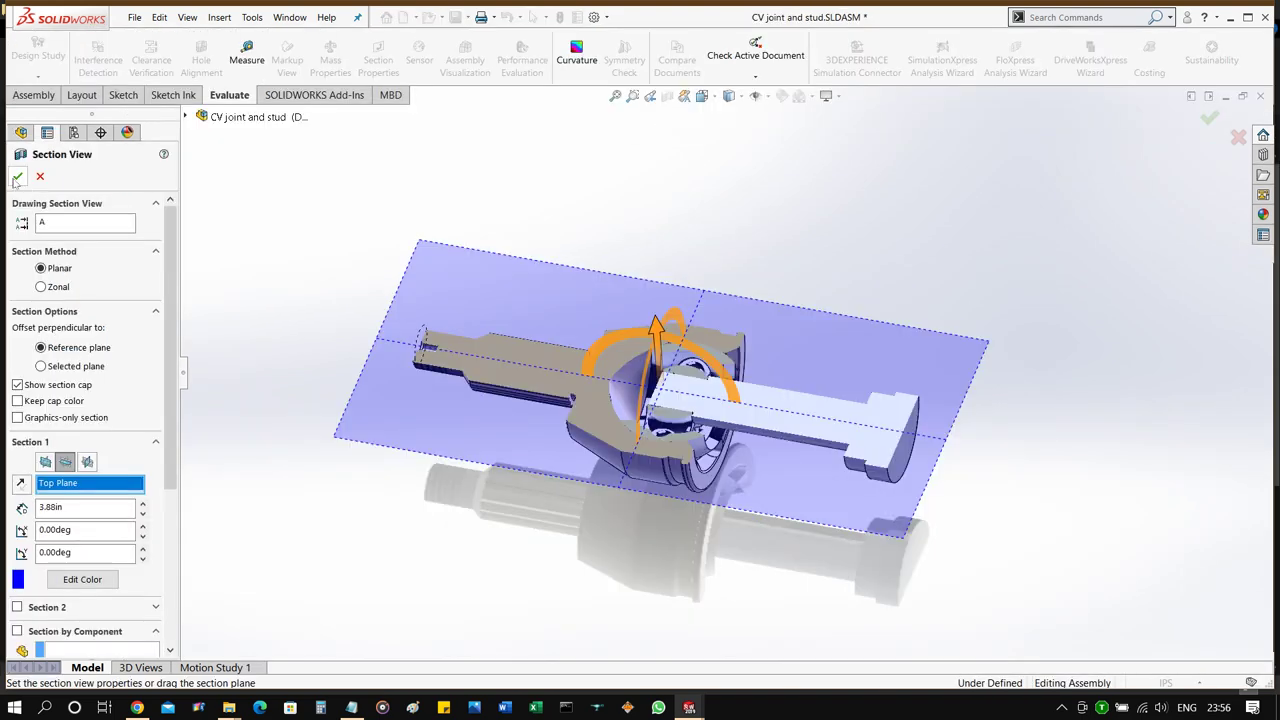
Section the CV joint assembly by the Top Plane with a 3.88 in offset and inspect how the shaft, bearing star, balls and ring fit.
{"action": "left_click", "coordinate": [17, 177]}
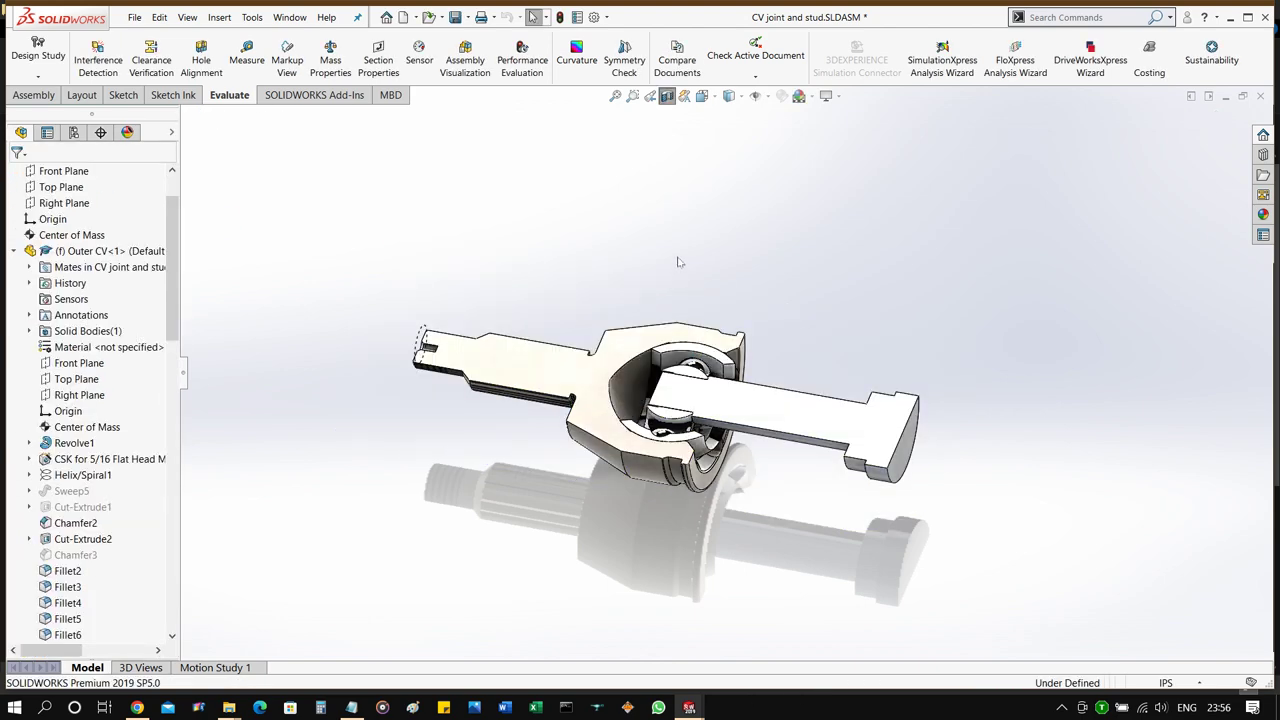
{"action": "middle_click_drag", "start_coordinate": [680, 263], "coordinate": [652, 582]}
{"action": "scroll", "coordinate": [700, 363], "scroll_direction": "down", "scroll_amount": 7}
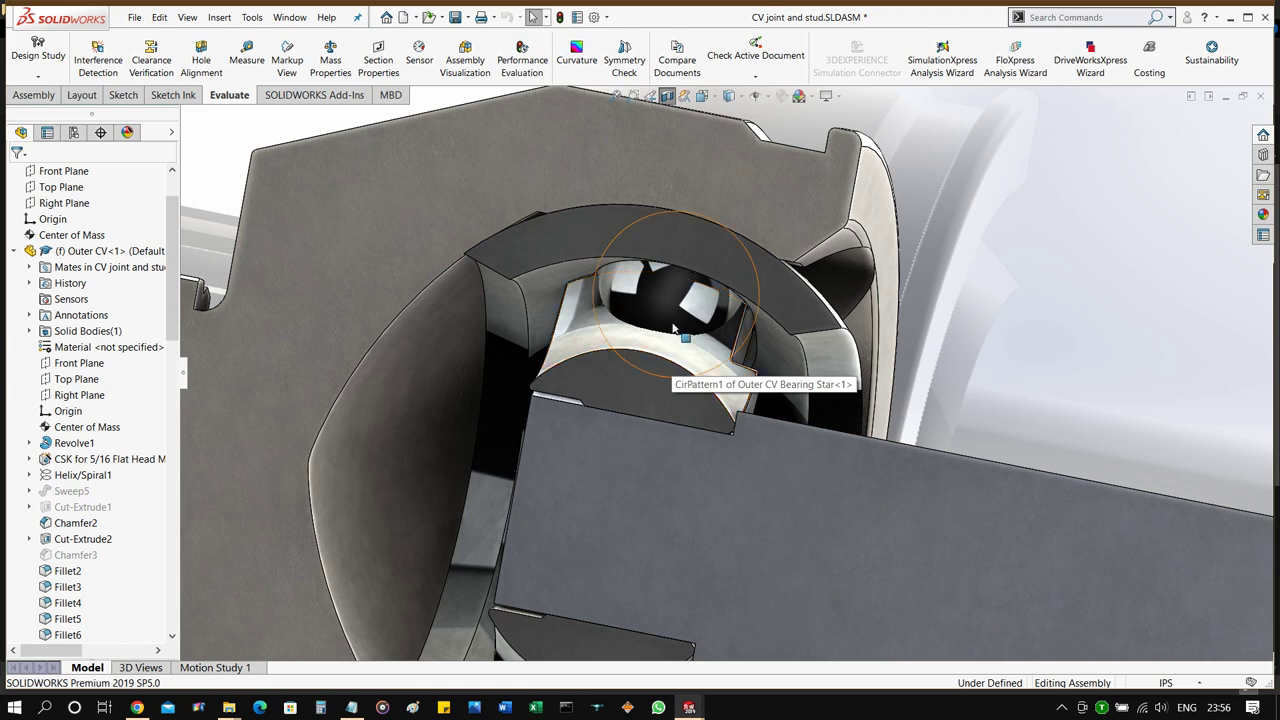
{"action": "scroll", "coordinate": [676, 368], "scroll_direction": "up", "scroll_amount": 5}
{"action": "middle_click_drag", "start_coordinate": [588, 330], "coordinate": [580, 365]}
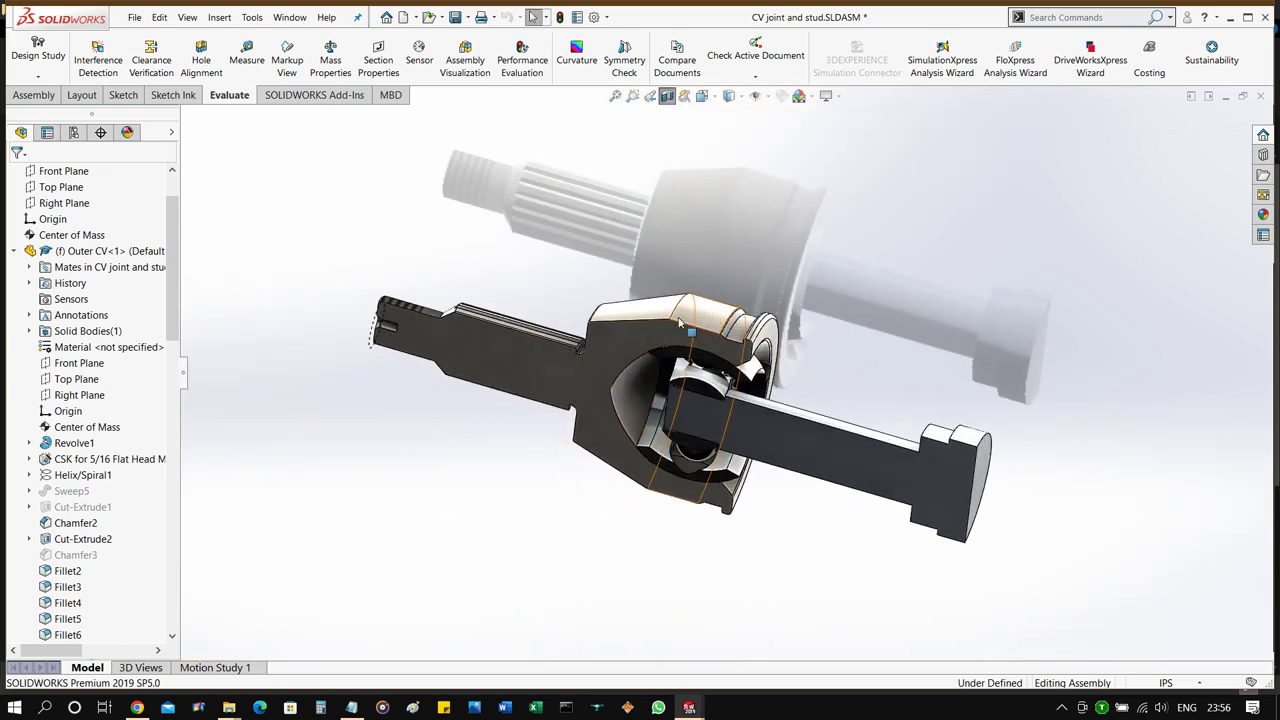
{"action": "scroll", "coordinate": [580, 362], "scroll_direction": "down", "scroll_amount": 5}
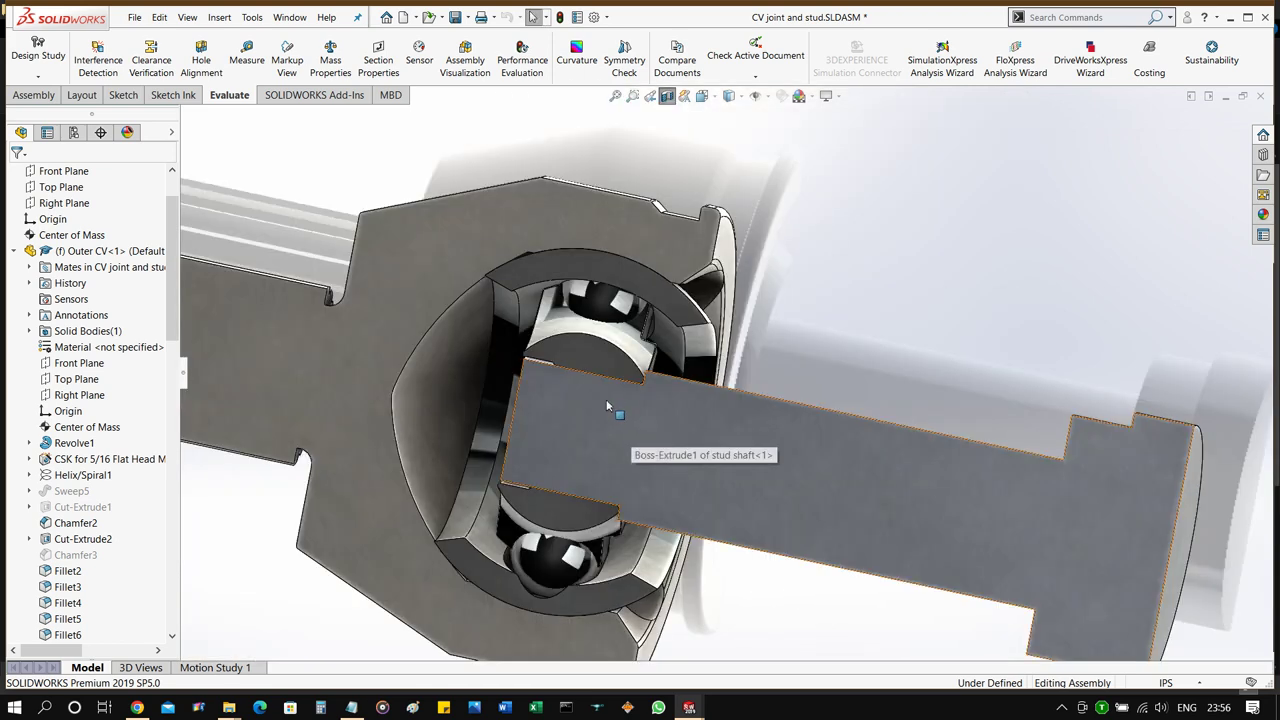
{"action": "middle_click_drag", "start_coordinate": [636, 368], "coordinate": [782, 420]}
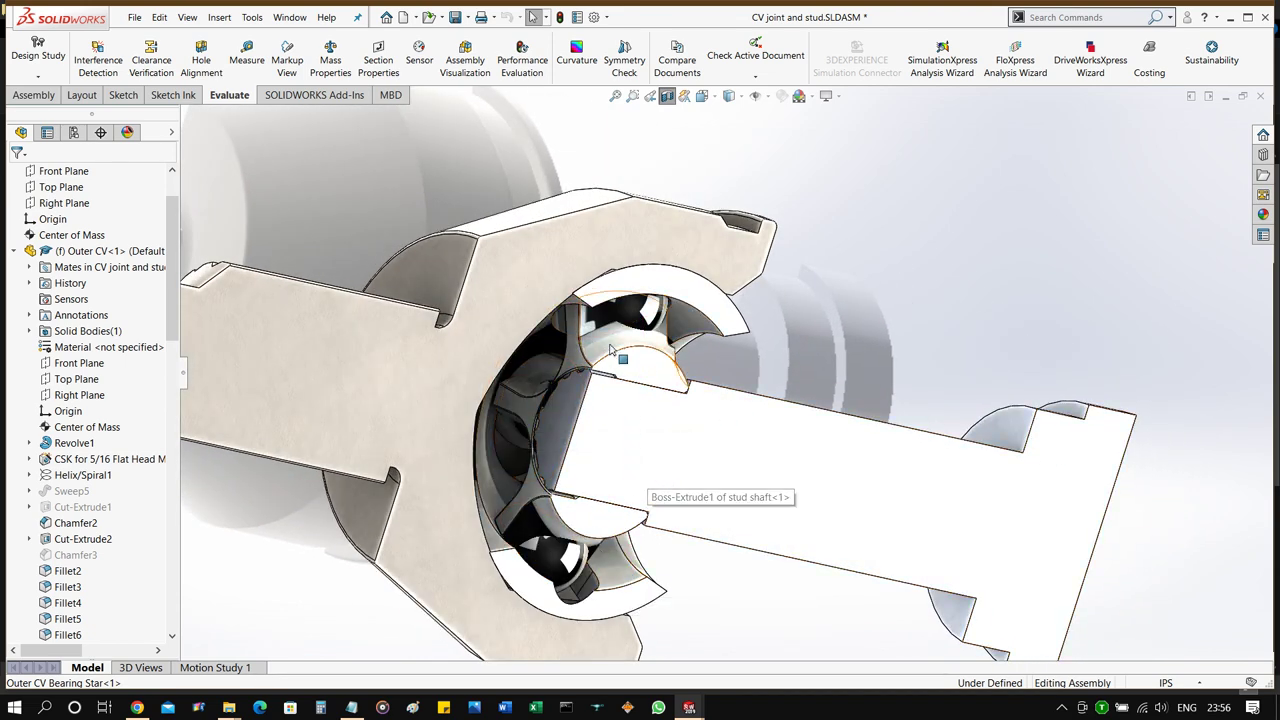
{"action": "middle_click_drag", "start_coordinate": [607, 354], "coordinate": [643, 322]}
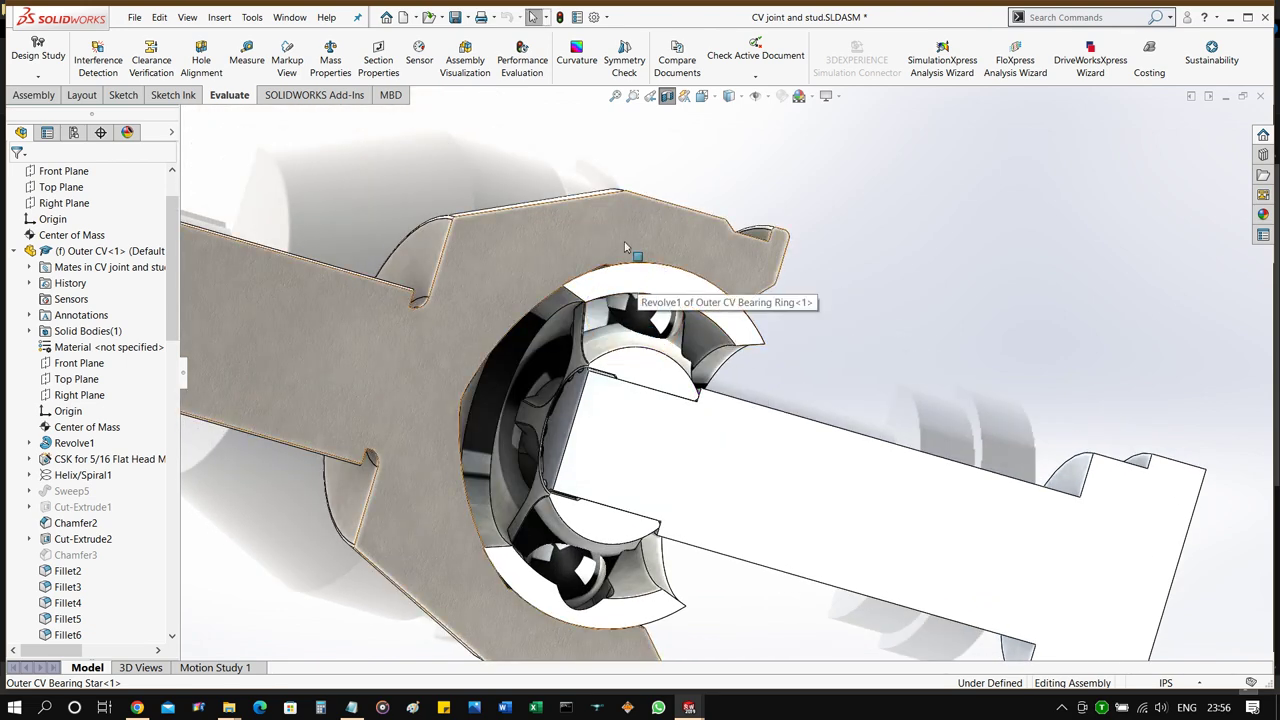
{"action": "middle_click_drag", "start_coordinate": [611, 224], "coordinate": [562, 416]}
{"action": "scroll", "coordinate": [562, 418], "scroll_direction": "up", "scroll_amount": 3}
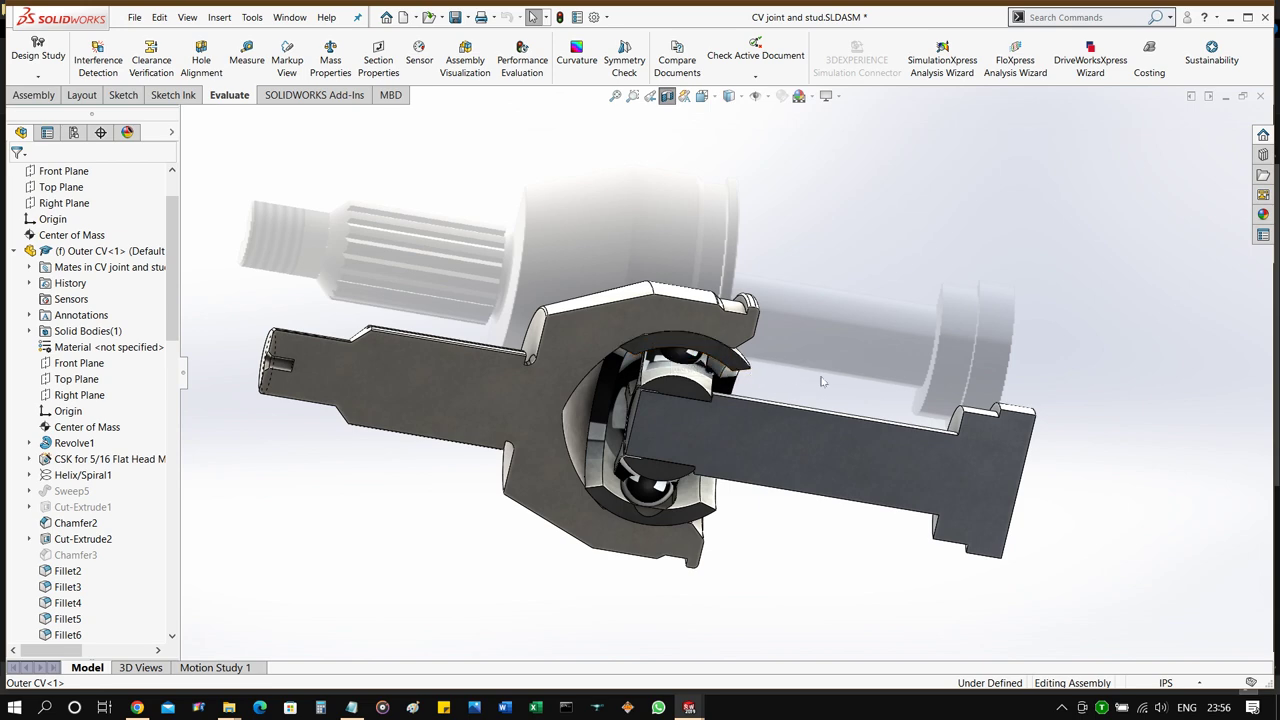
{"action": "middle_click_drag", "start_coordinate": [893, 268], "coordinate": [671, 371]}
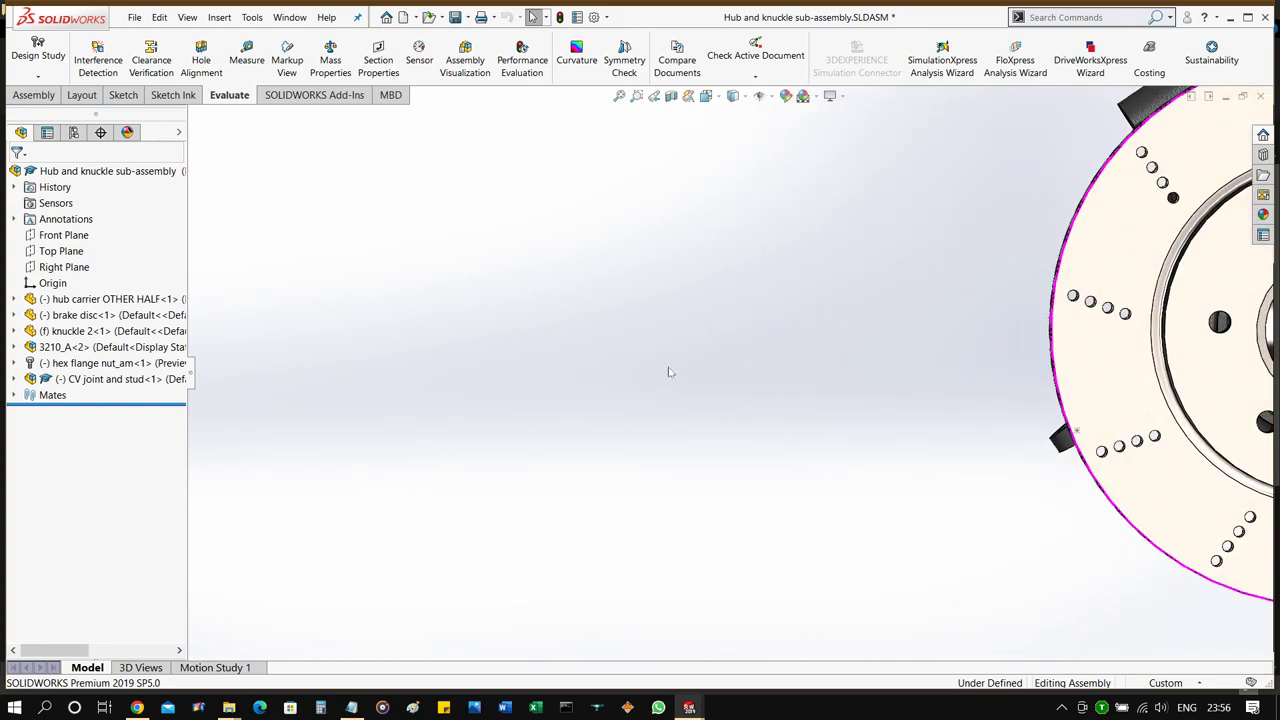
Return through the hub and knuckle sub-assembly to Assem4 and inspect the CV joint's position inside the wheel.
{"action": "scroll", "coordinate": [1080, 357], "scroll_direction": "up", "scroll_amount": 4}
{"action": "mouse_move", "coordinate": [846, 442]}
{"action": "middle_mouse_down"}
{"action": "mouse_move", "coordinate": [851, 389]}
{"action": "mouse_move", "coordinate": [841, 434]}
{"action": "middle_mouse_up"}
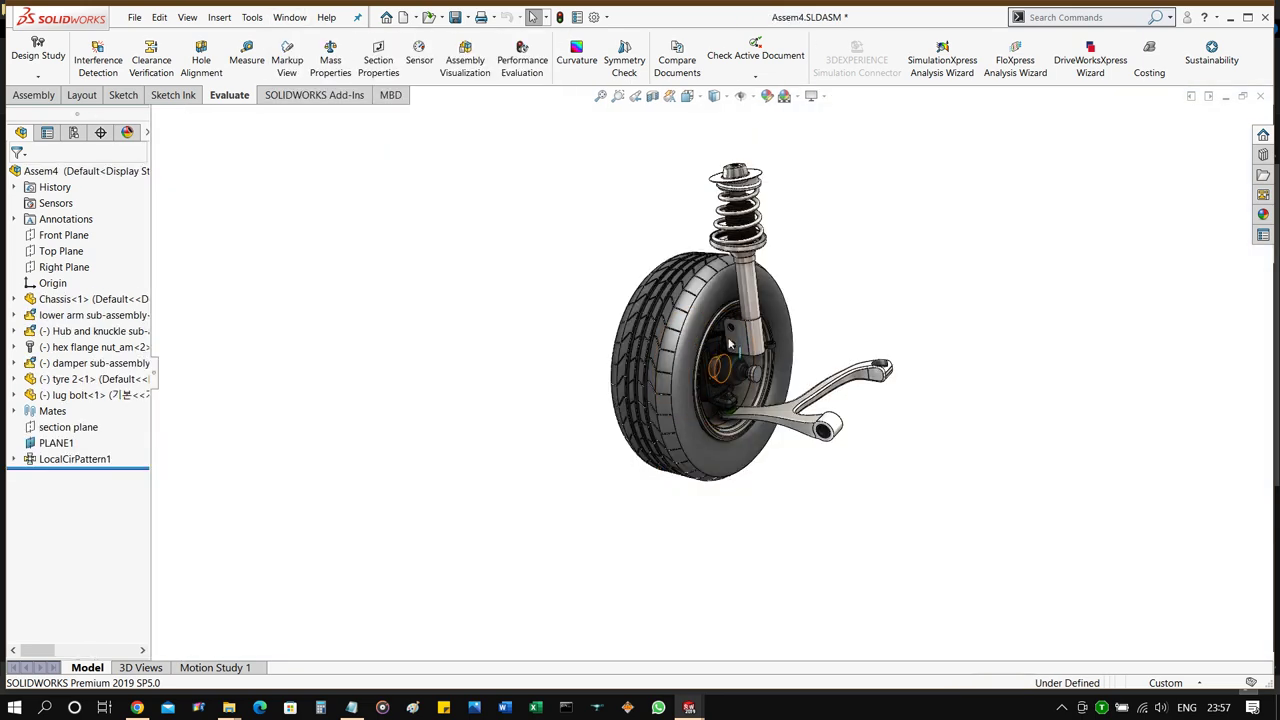
{"action": "scroll", "coordinate": [780, 355], "scroll_direction": "down", "scroll_amount": 3}
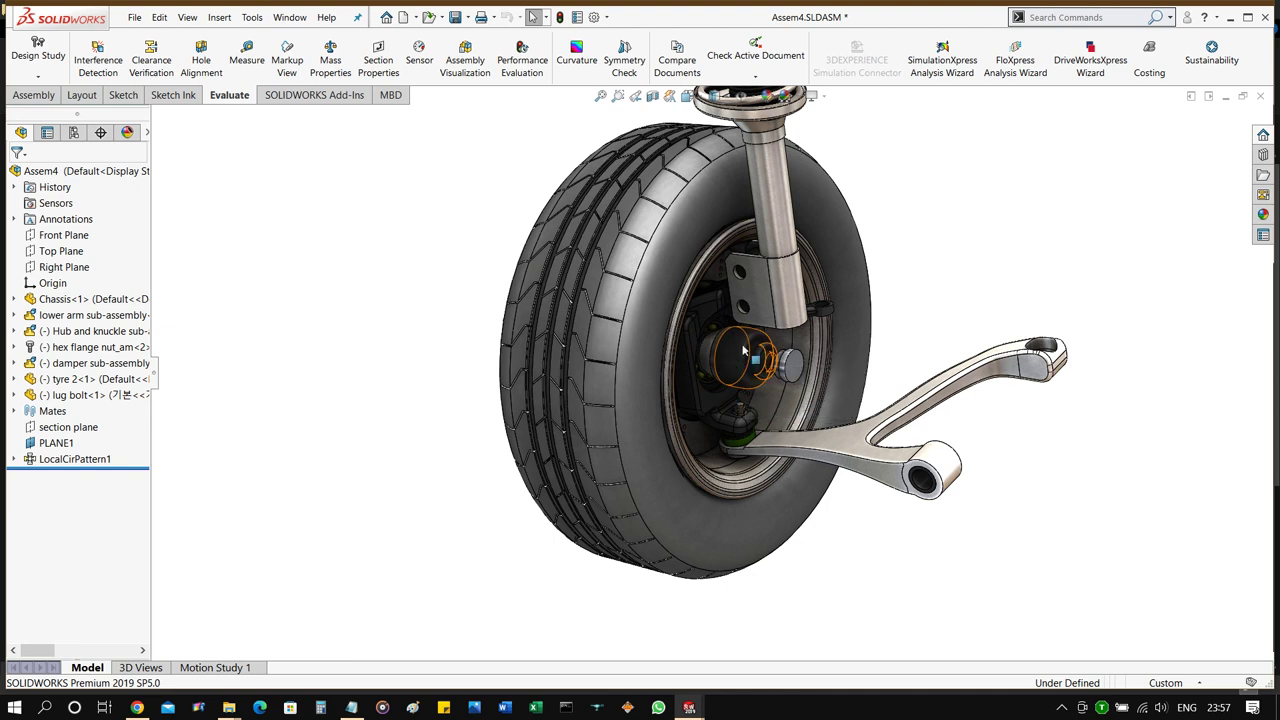
{"action": "left_click", "coordinate": [33, 94]}
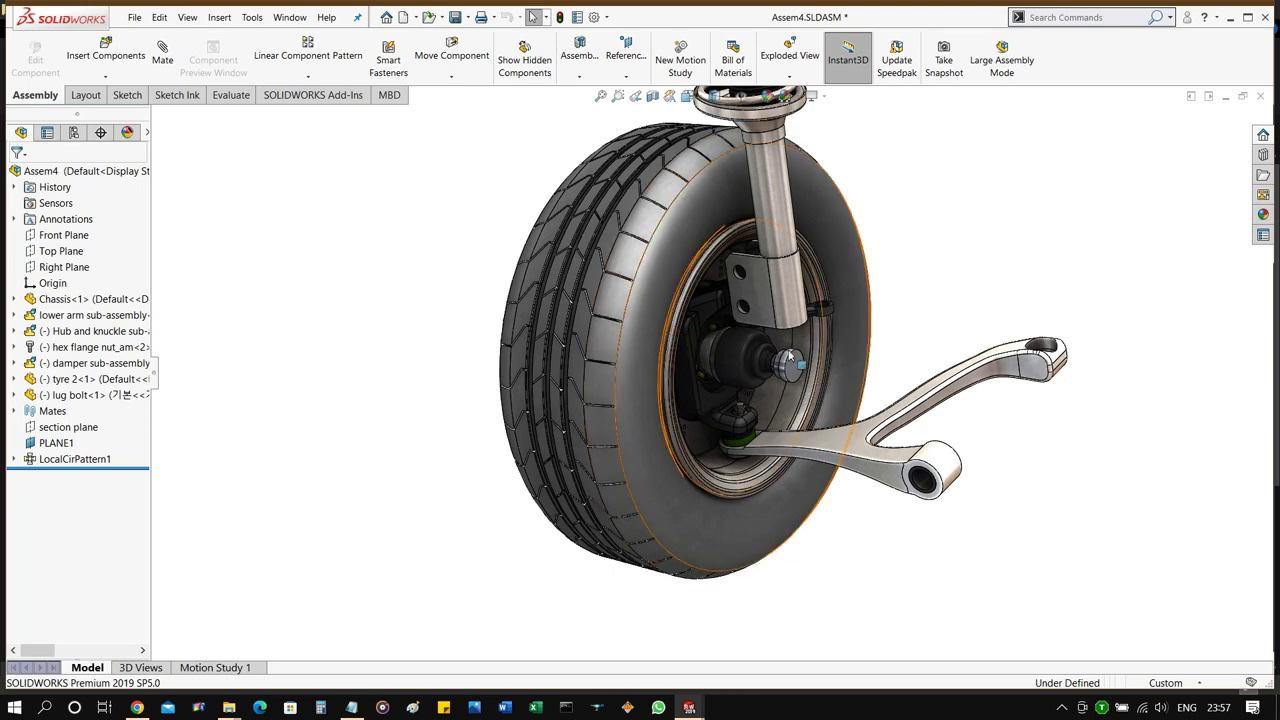
{"action": "mouse_move", "coordinate": [738, 362]}
{"action": "middle_mouse_down"}
{"action": "mouse_move", "coordinate": [716, 393]}
{"action": "mouse_move", "coordinate": [735, 370]}
{"action": "middle_mouse_up"}
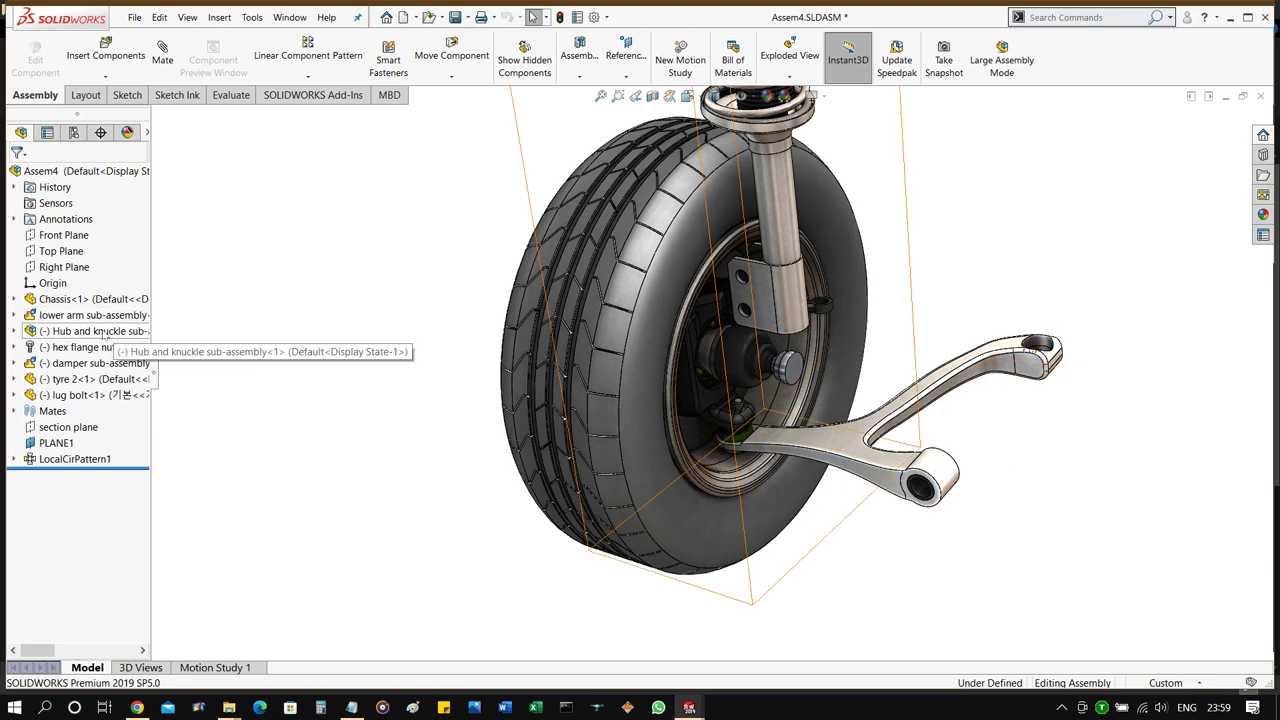
Make the hub and knuckle sub-assembly flexible in Assem4 and view that sub-assembly in its own window.
{"action": "right_click", "coordinate": [104, 334]}
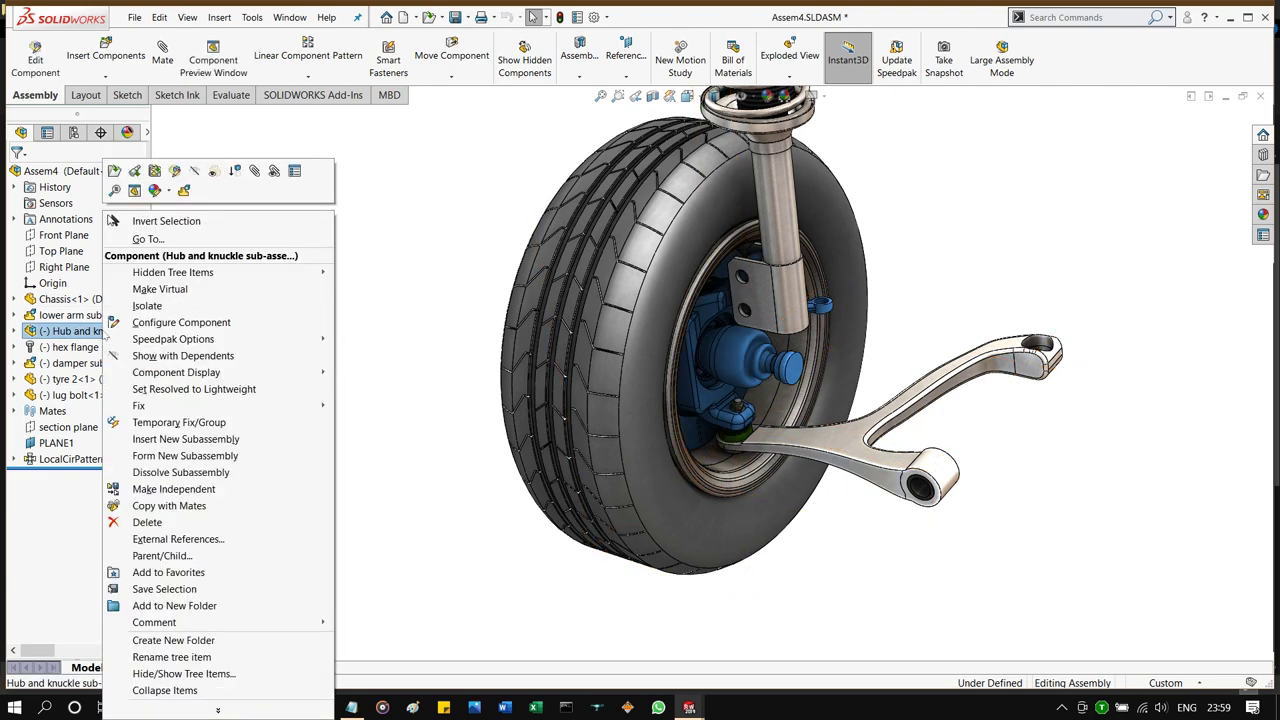
{"action": "left_click", "coordinate": [184, 193]}
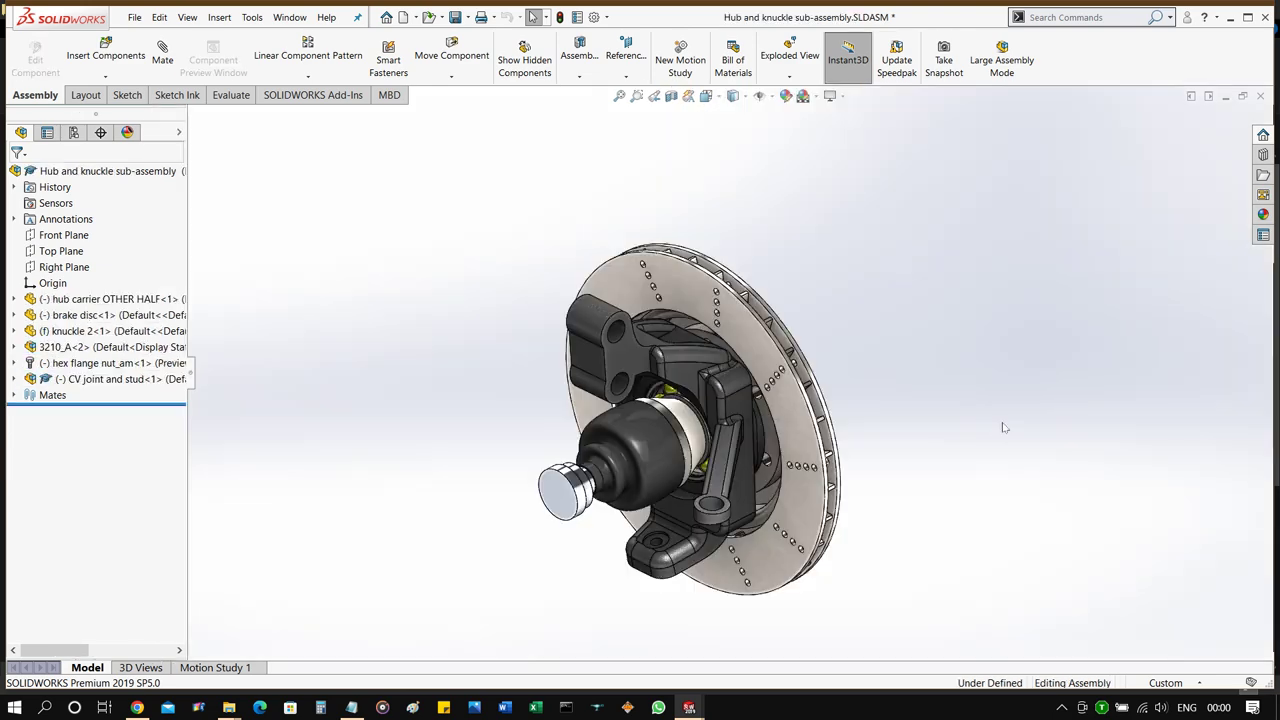
{"action": "middle_click_drag", "start_coordinate": [1028, 422], "coordinate": [872, 436]}
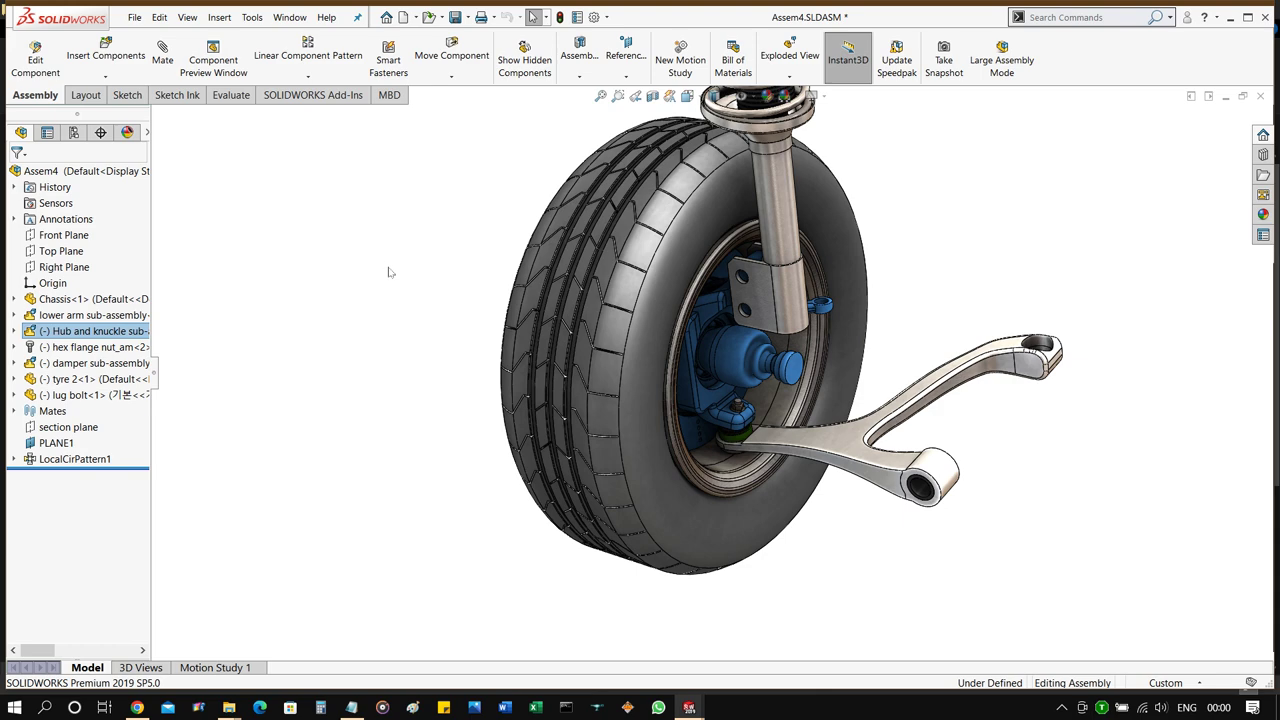
Return to Assem4, inspect the spring and damper above the wheel, and restore the isometric view.
{"action": "scroll", "coordinate": [400, 272], "scroll_direction": "up", "scroll_amount": 5}
{"action": "scroll", "coordinate": [740, 280], "scroll_direction": "down", "scroll_amount": 5}
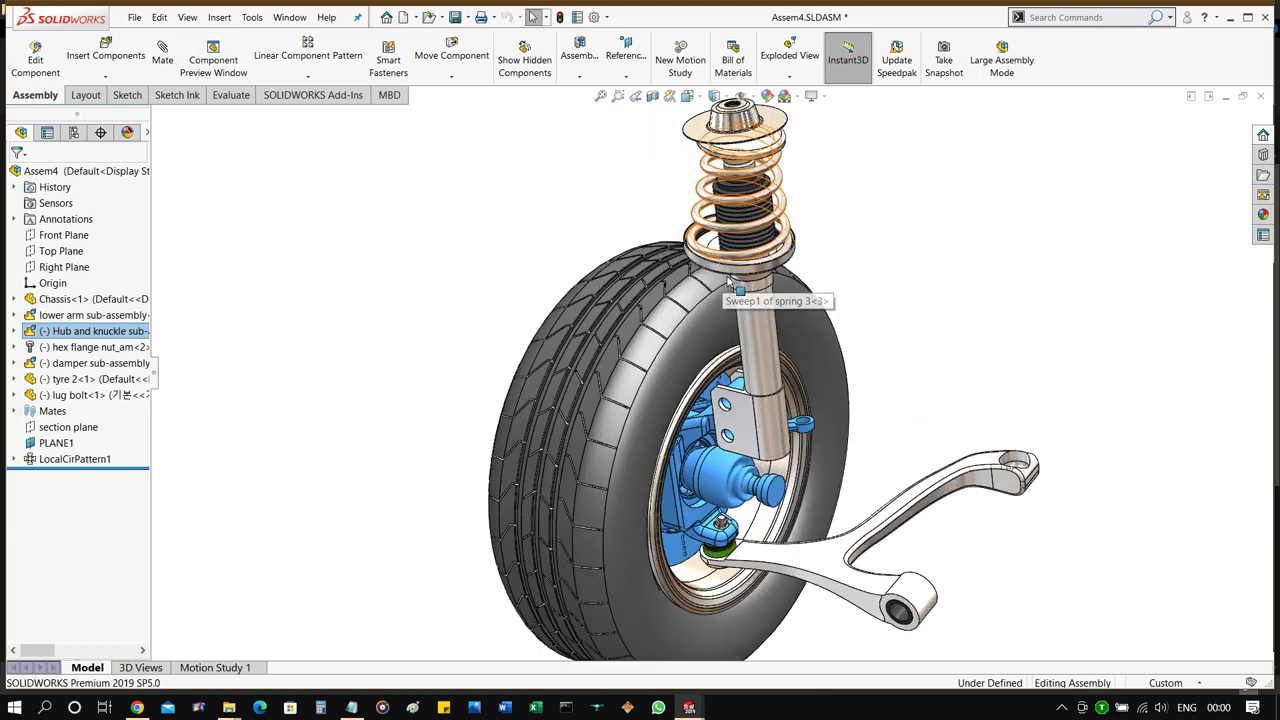
{"action": "middle_click_drag", "start_coordinate": [766, 215], "coordinate": [625, 428]}
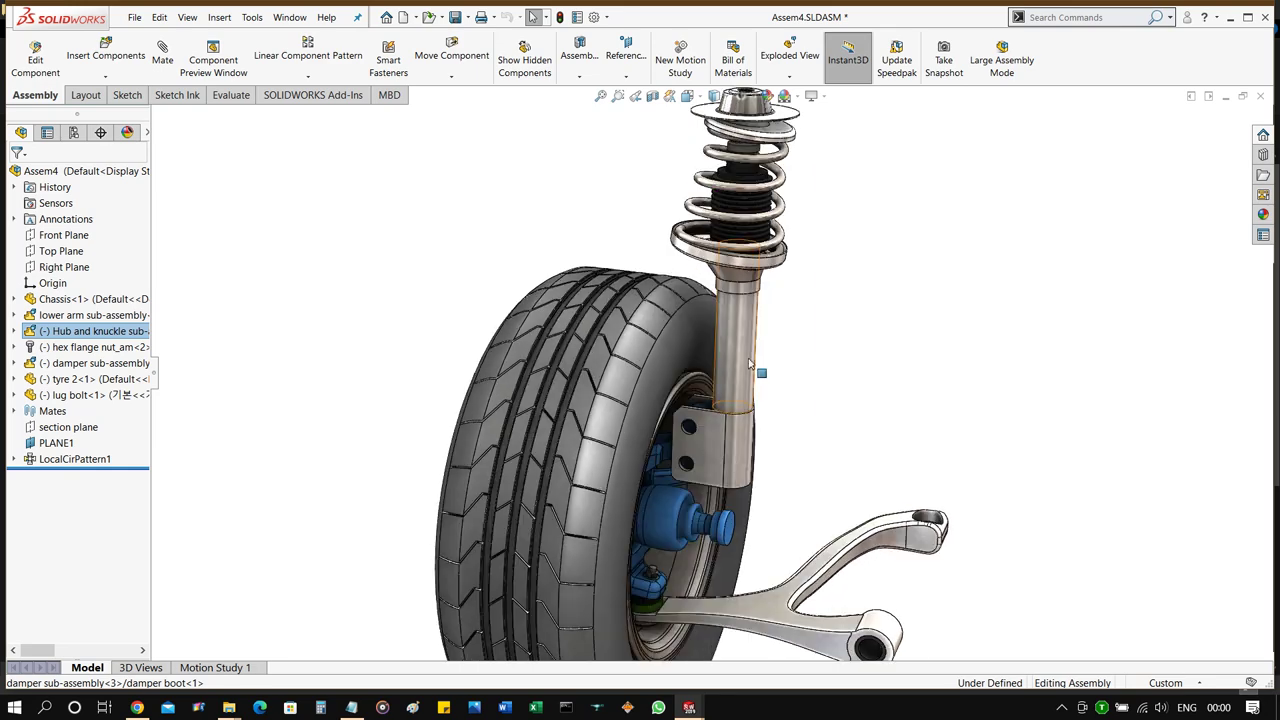
{"action": "key", "text": "ctrl+7"}
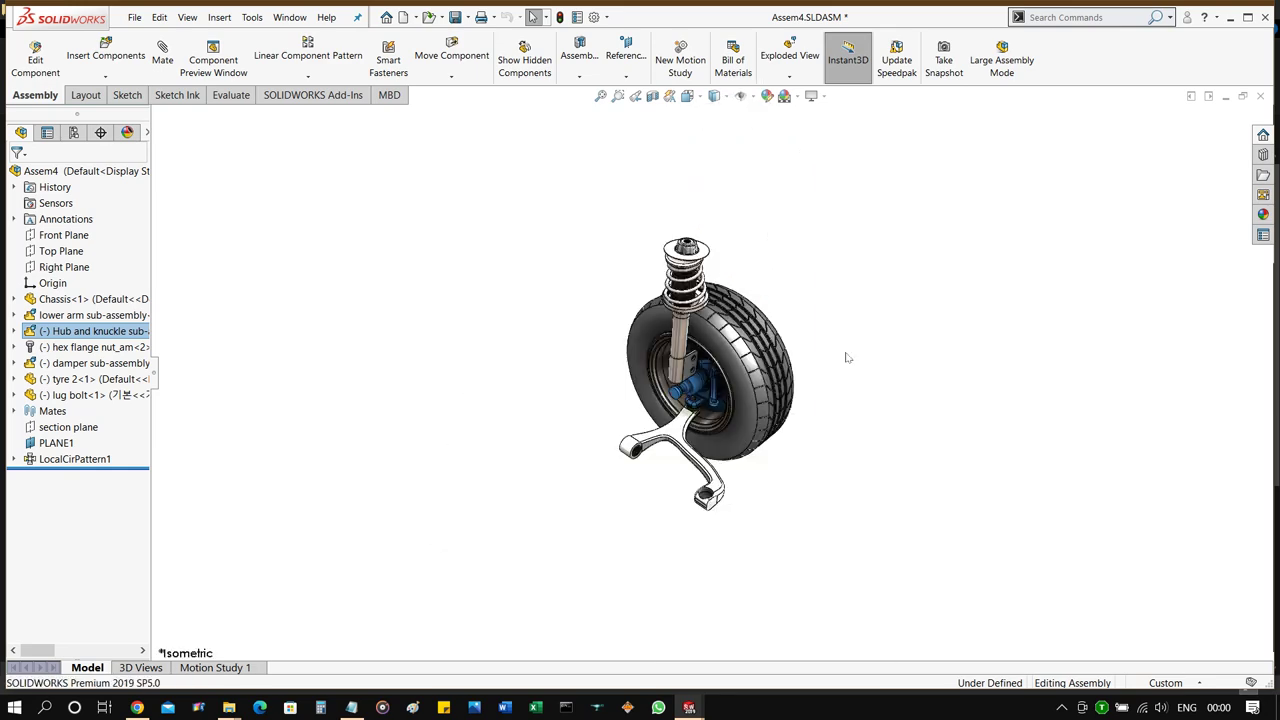